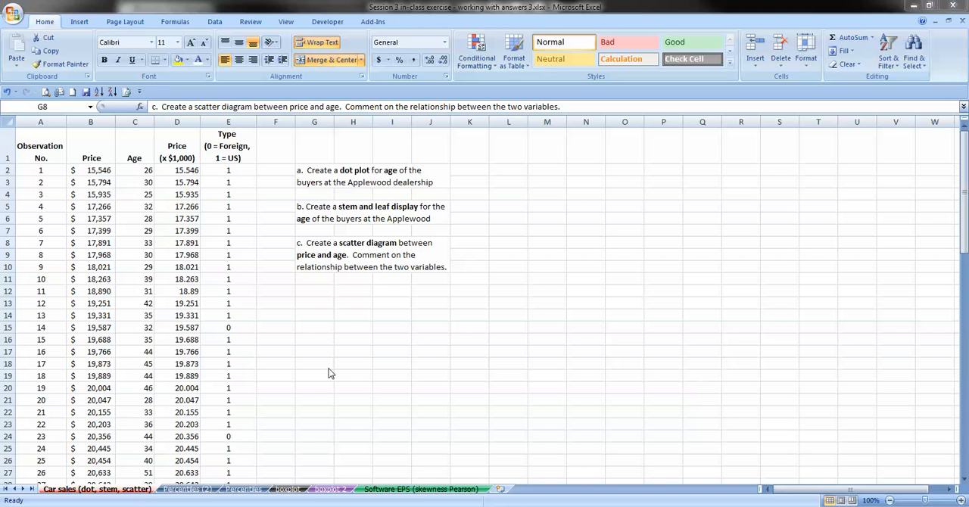
# - Insert a markers-only scatter chart from the Price and Age data in B1:C81
pyautogui.click(325, 271)
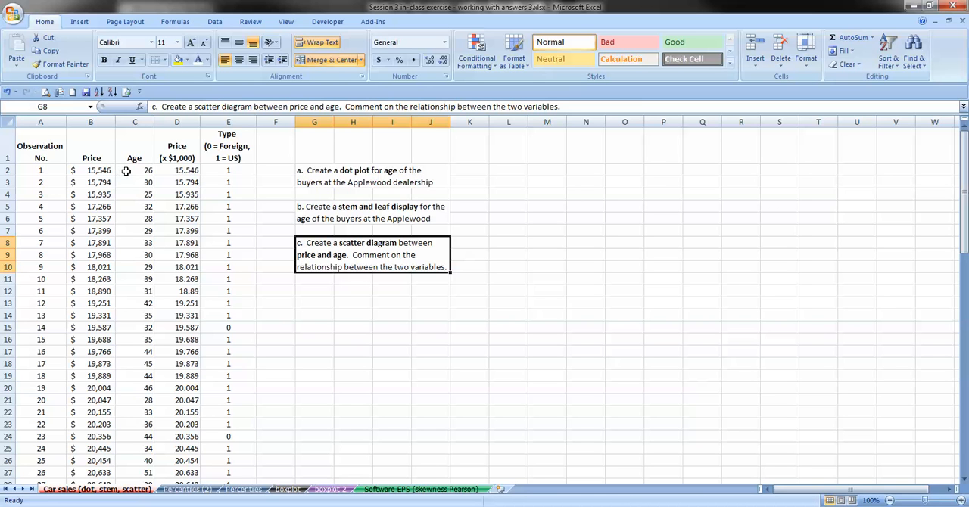
pyautogui.click(97, 152)
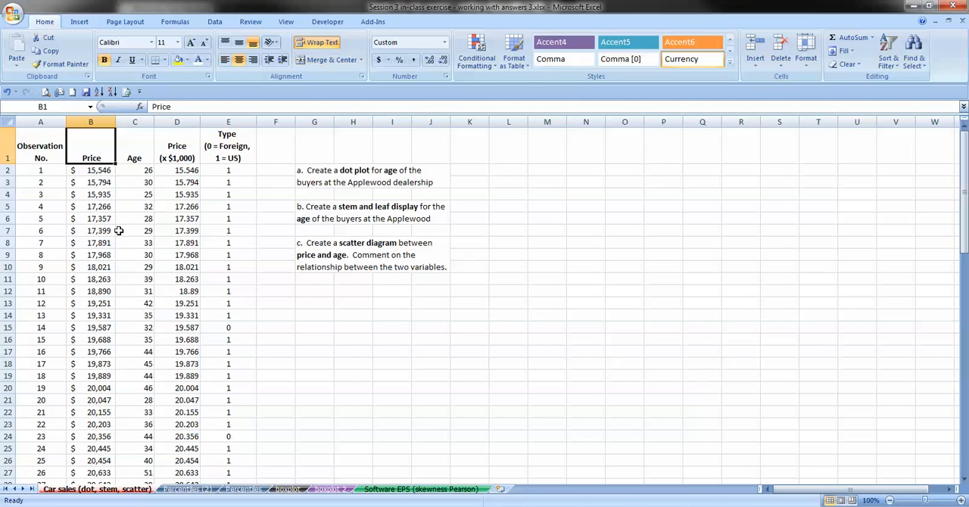
pyautogui.hotkey('shift', 'Right')
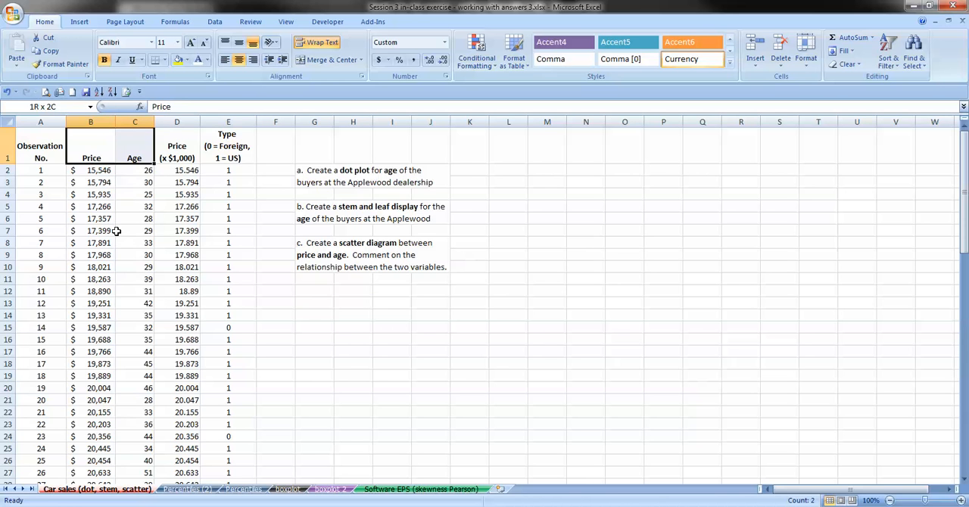
pyautogui.hotkey('ctrl', 'shift', 'Down')
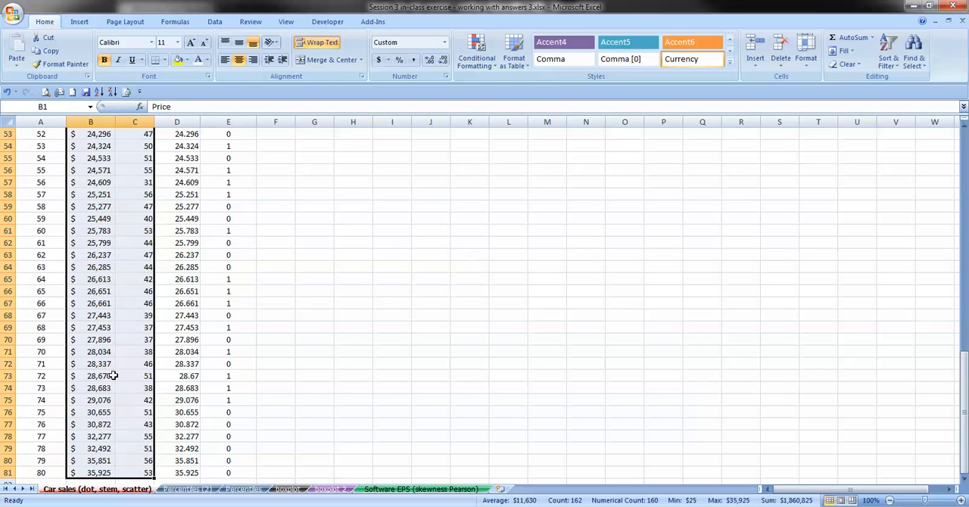
pyautogui.scroll(17, 112, 375)
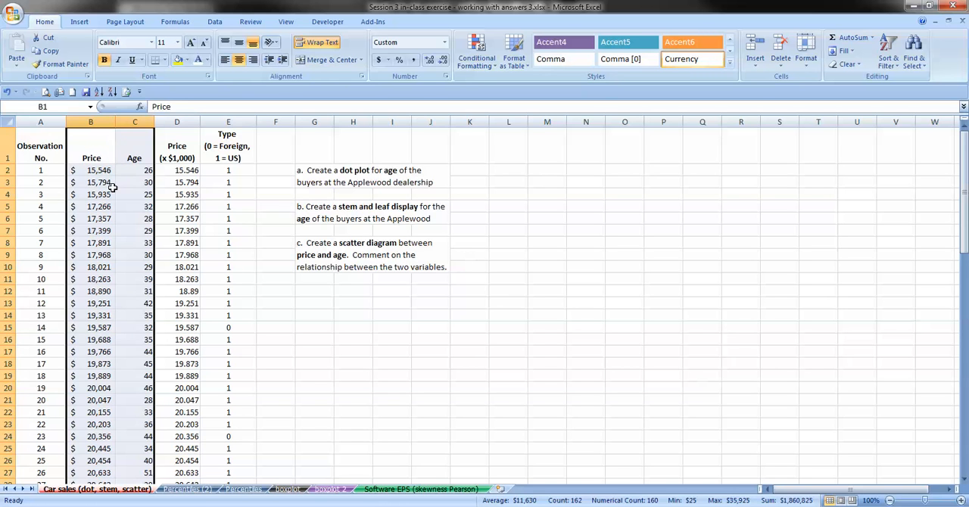
pyautogui.click(85, 22)
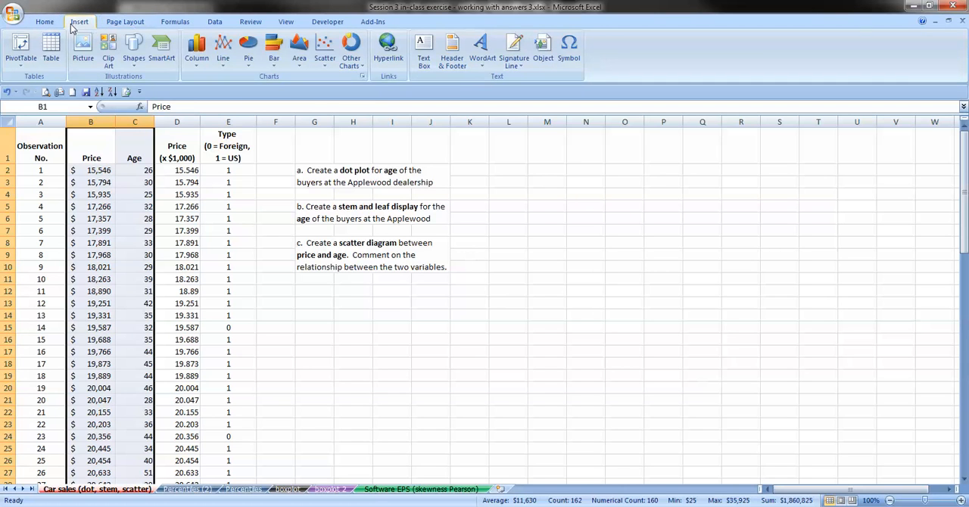
pyautogui.click(321, 50)
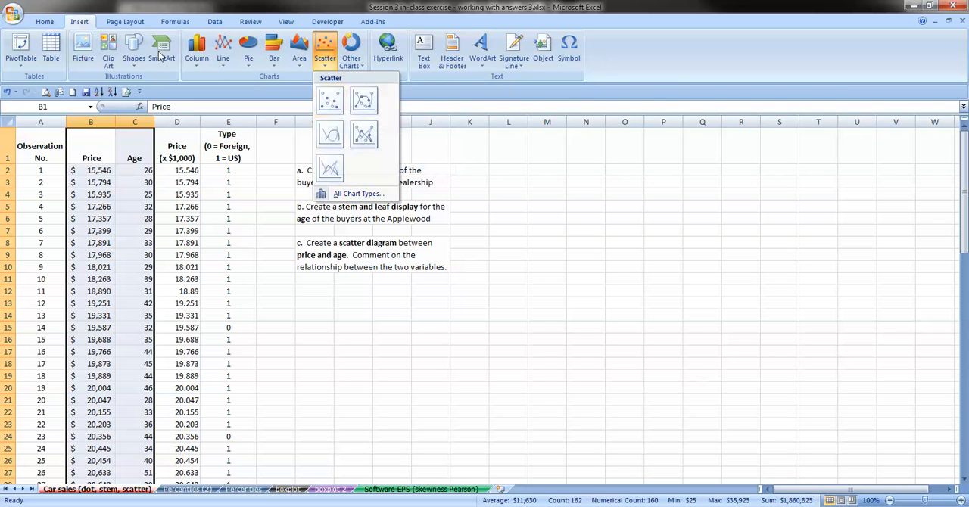
pyautogui.click(336, 104)
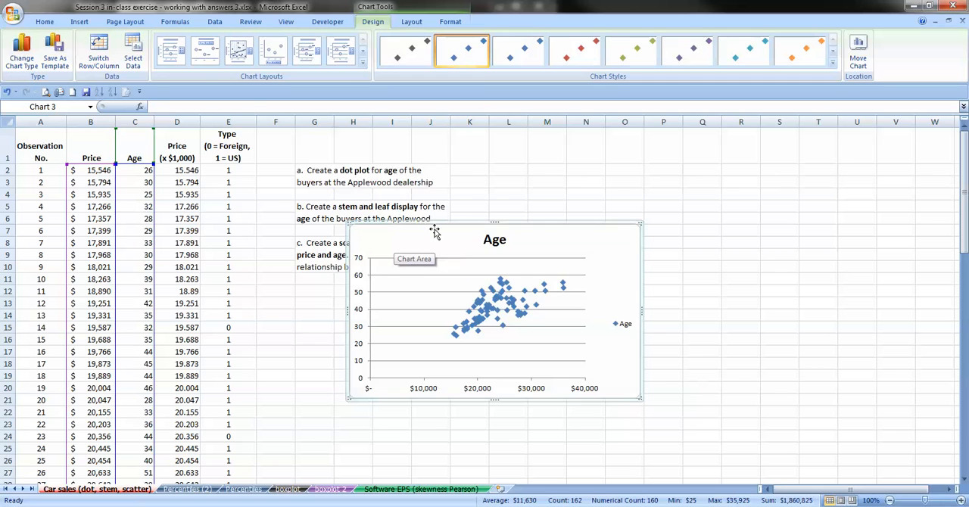
# - Position the enlarged scatter chart beside the exercise questions and apply the first chart layout with axis titles
pyautogui.moveTo(435, 231); pyautogui.dragTo(561, 161)
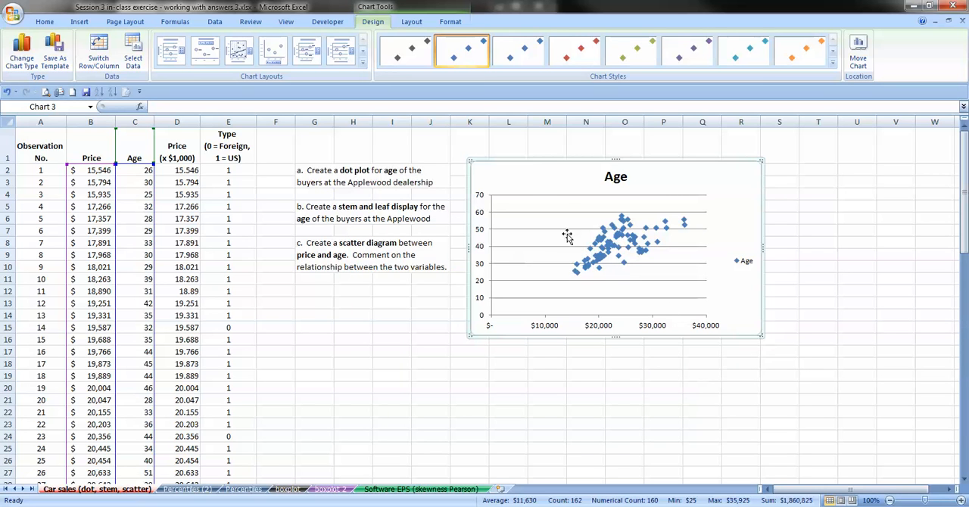
pyautogui.click(171, 53)
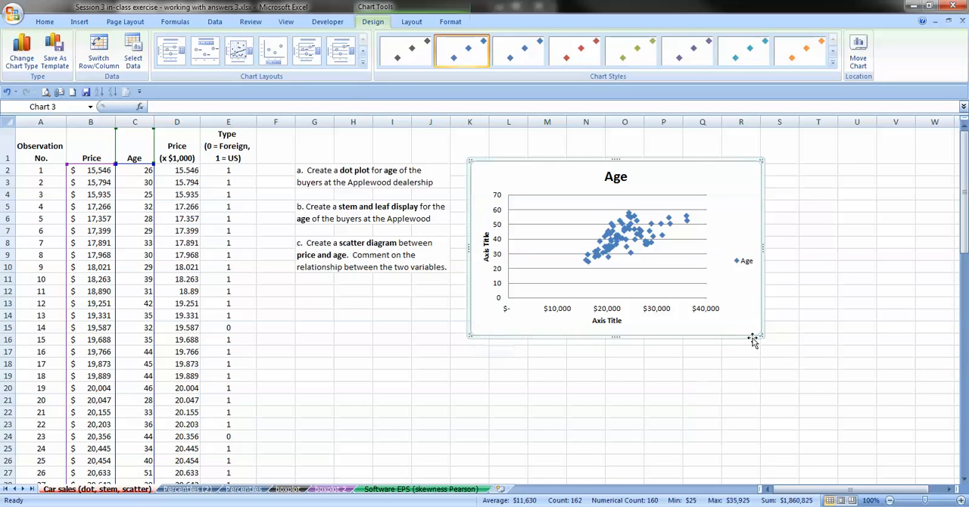
pyautogui.moveTo(759, 336); pyautogui.dragTo(822, 402)
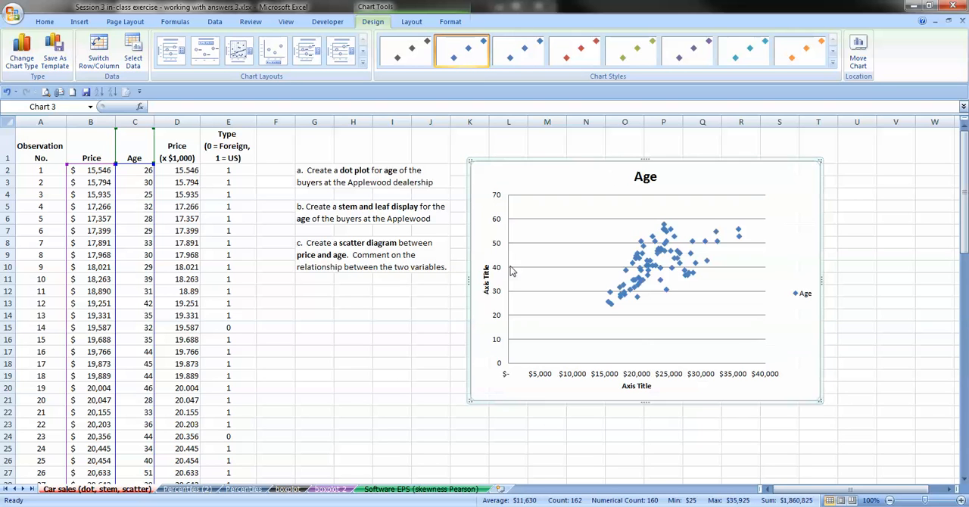
# - Change the chart title to "Relationship between buyer age and car price", broken into two lines after "buyer"
pyautogui.click(649, 177)
pyautogui.doubleClick(645, 177)
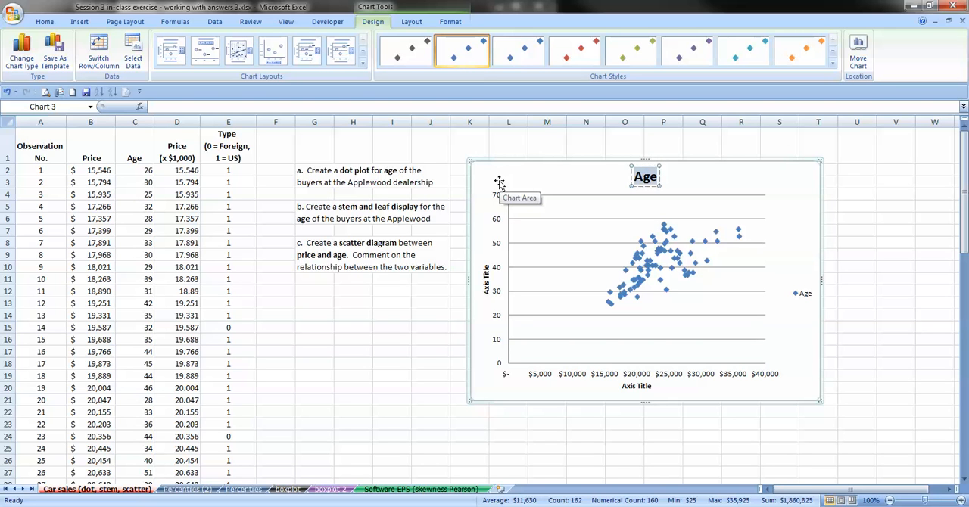
pyautogui.write('Relationship')
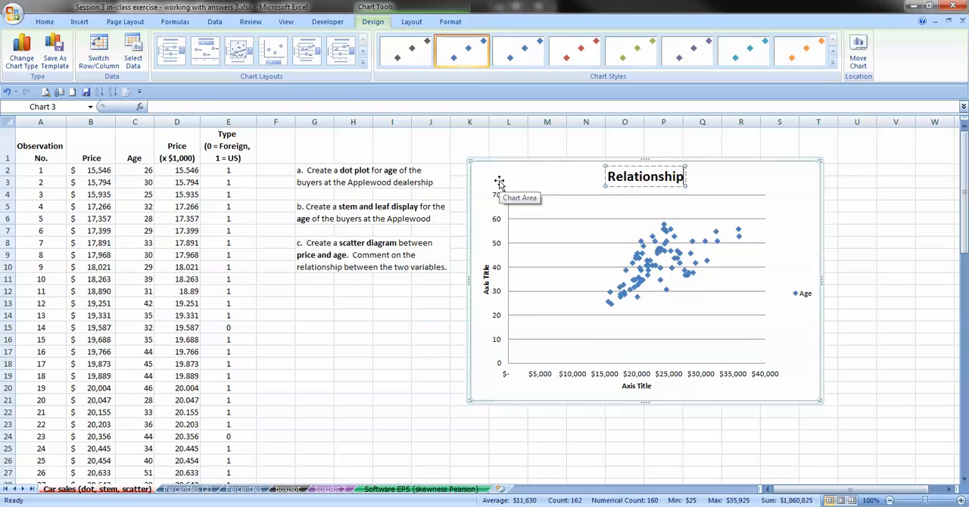
pyautogui.write(' between an')
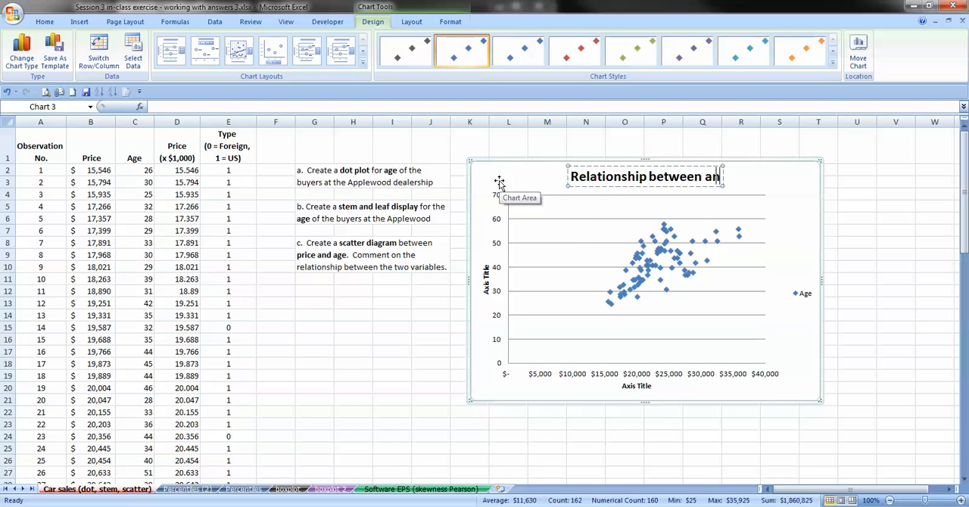
pyautogui.press('BackSpace')
pyautogui.write('ge and')
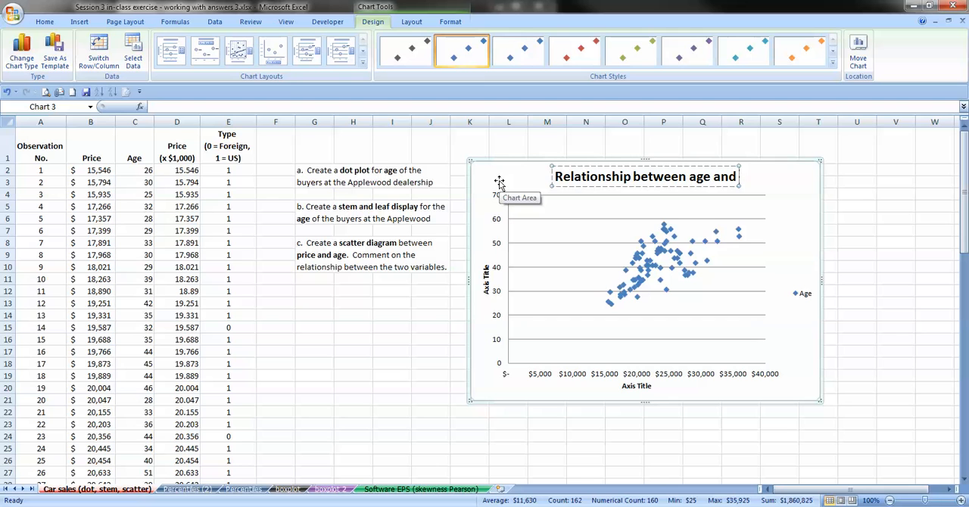
pyautogui.write(' price')
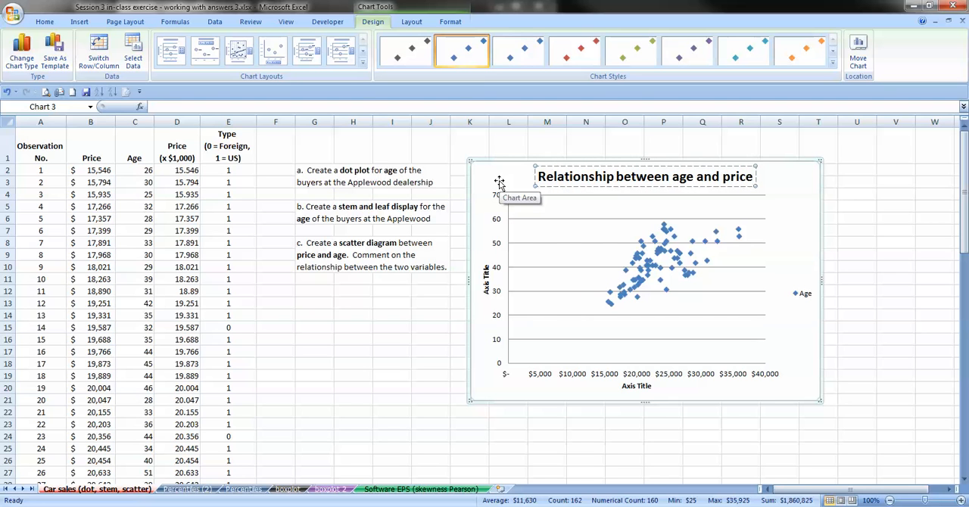
pyautogui.write('car ')
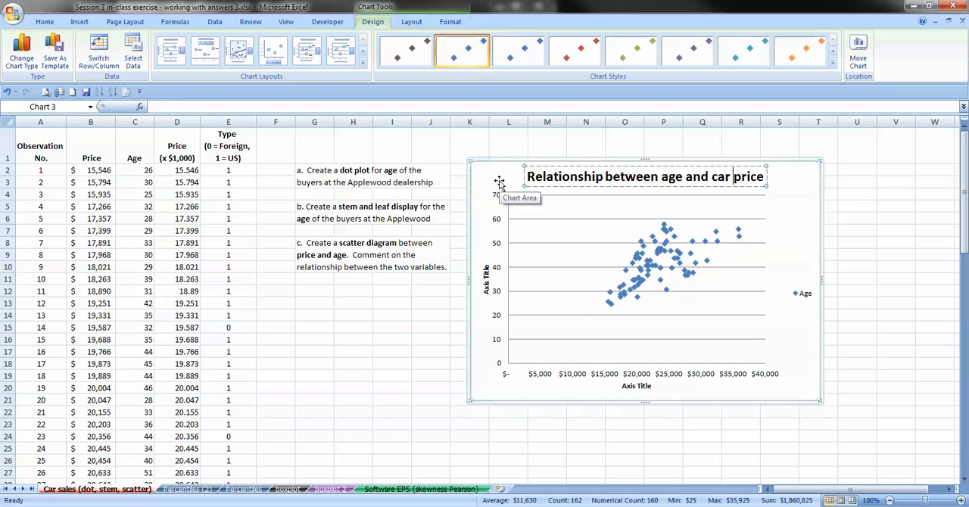
pyautogui.write('buyer')
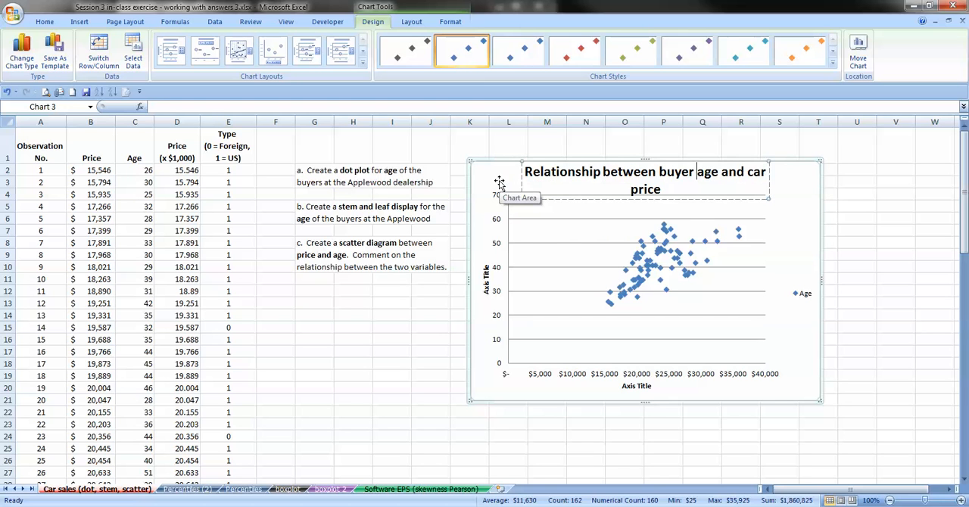
pyautogui.press('Return')
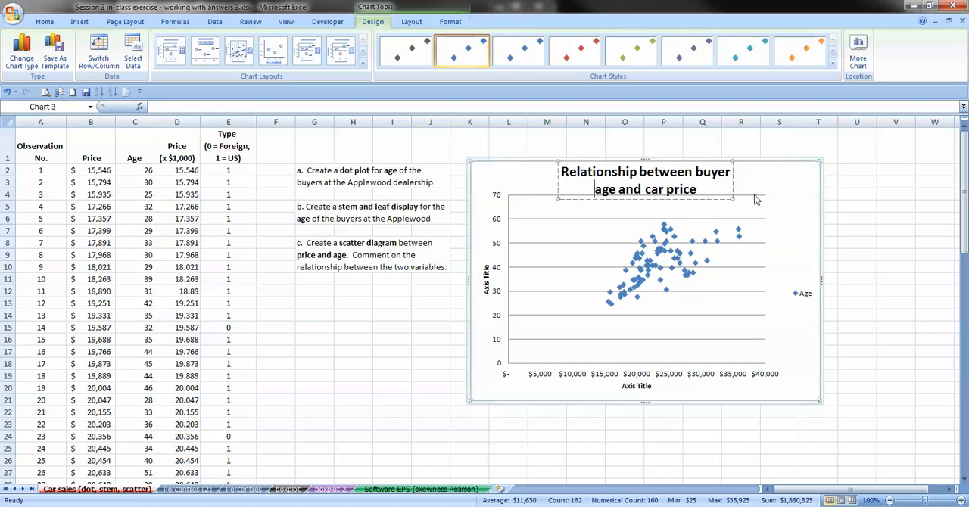
pyautogui.click(487, 281)
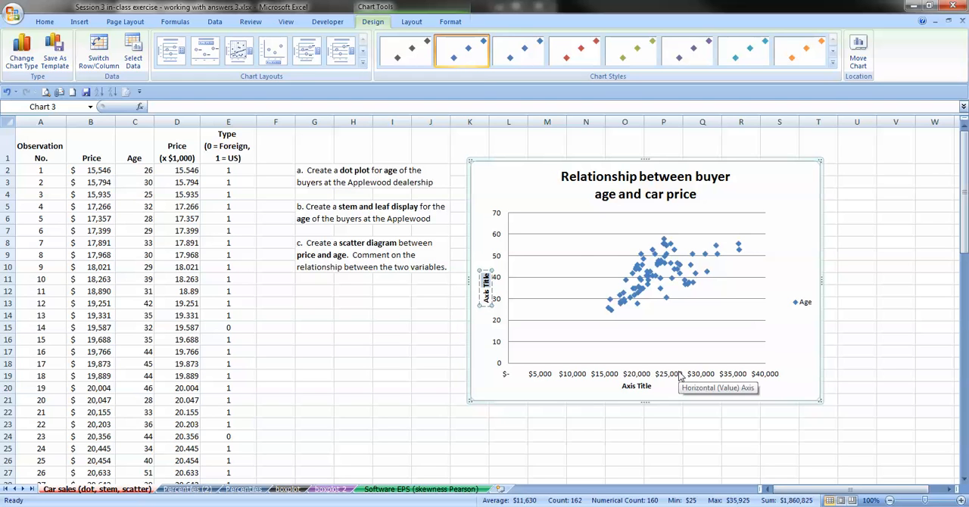
pyautogui.click(644, 195)
pyautogui.click(643, 194)
pyautogui.doubleClick(643, 195)
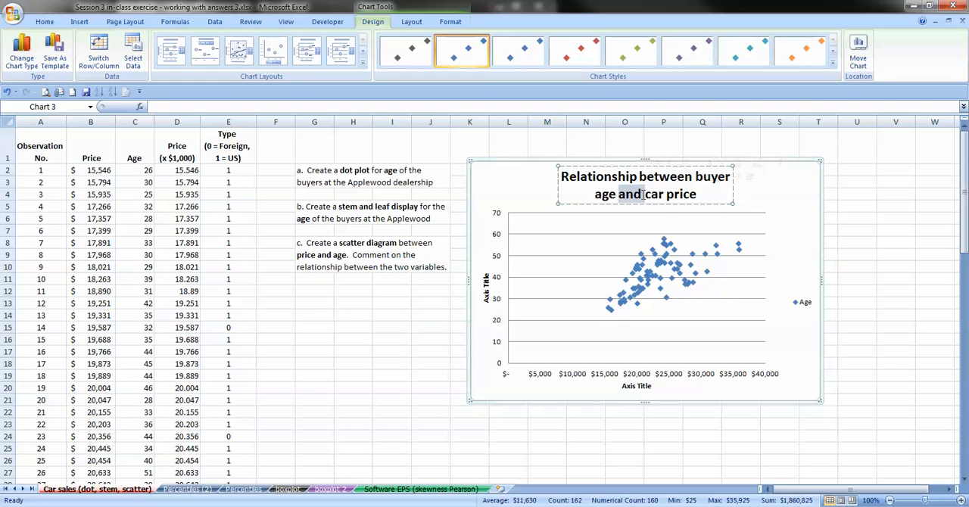
pyautogui.tripleClick(644, 194)
pyautogui.tripleClick(643, 197)
pyautogui.doubleClick(643, 199)
pyautogui.moveTo(708, 194); pyautogui.dragTo(551, 174)
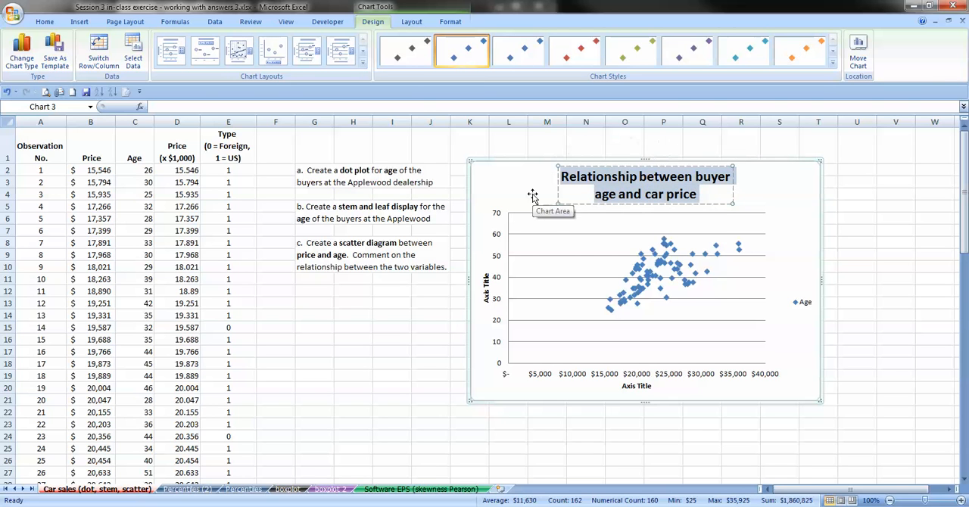
# - Delete the scatter chart titled "Relationship between buyer age and car price" from the worksheet
pyautogui.click(465, 194)
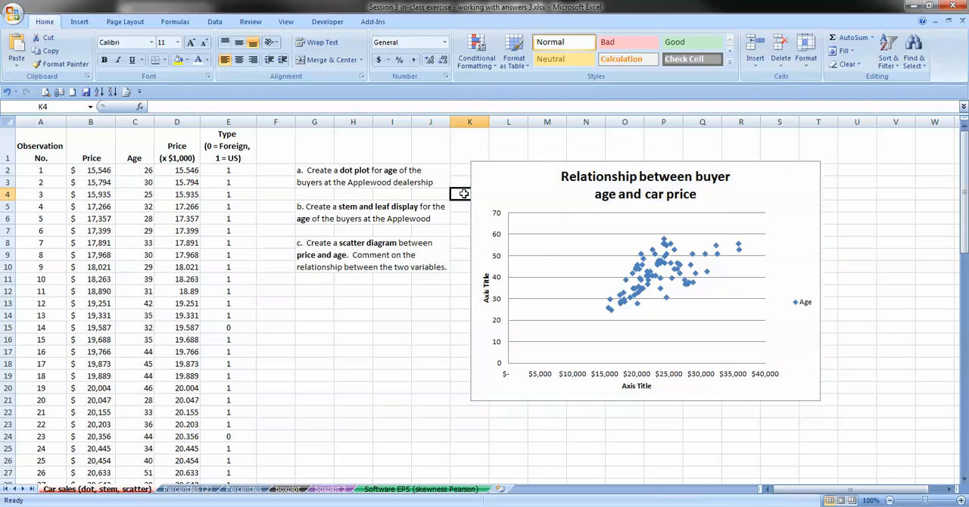
pyautogui.click(473, 197)
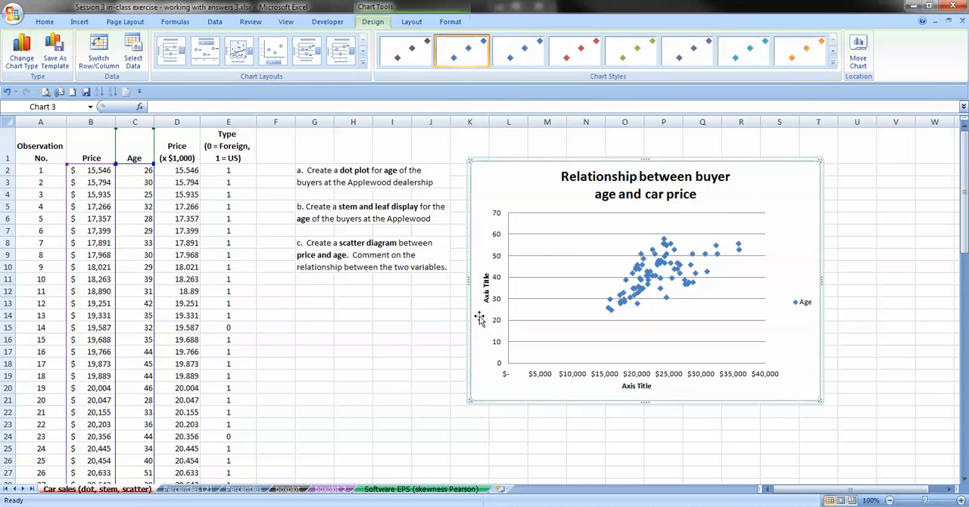
pyautogui.press('Delete')
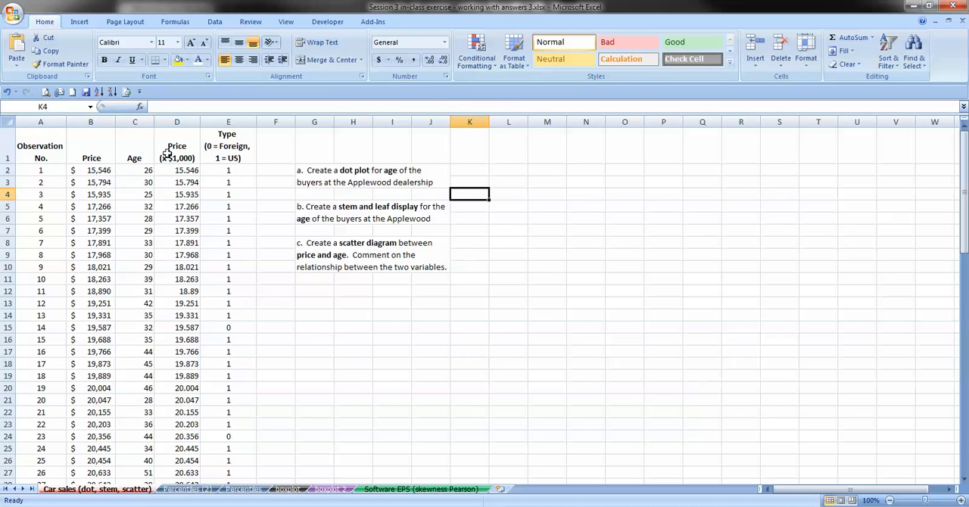
# - Move the Age column in front of the Price column so Age occupies column B and Price column C
pyautogui.click(101, 122)
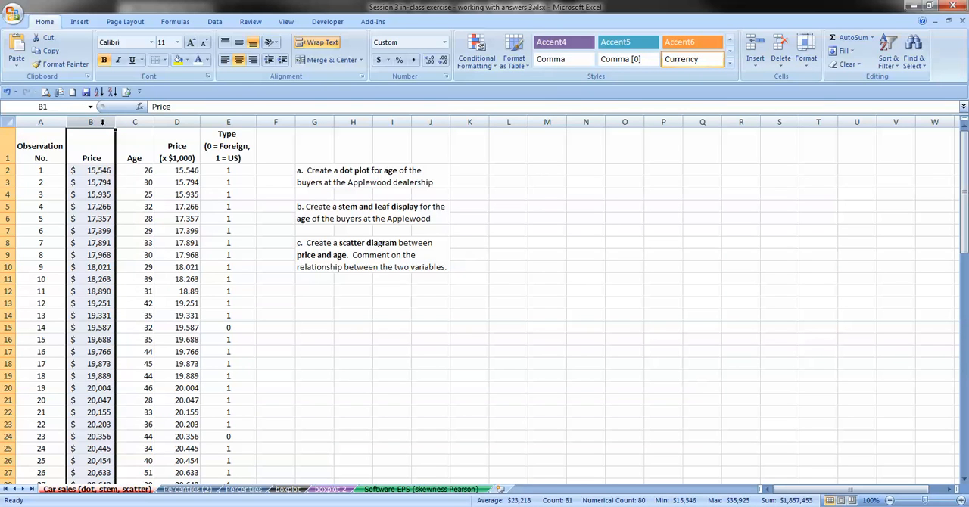
pyautogui.click(134, 122)
pyautogui.rightClick(135, 123)
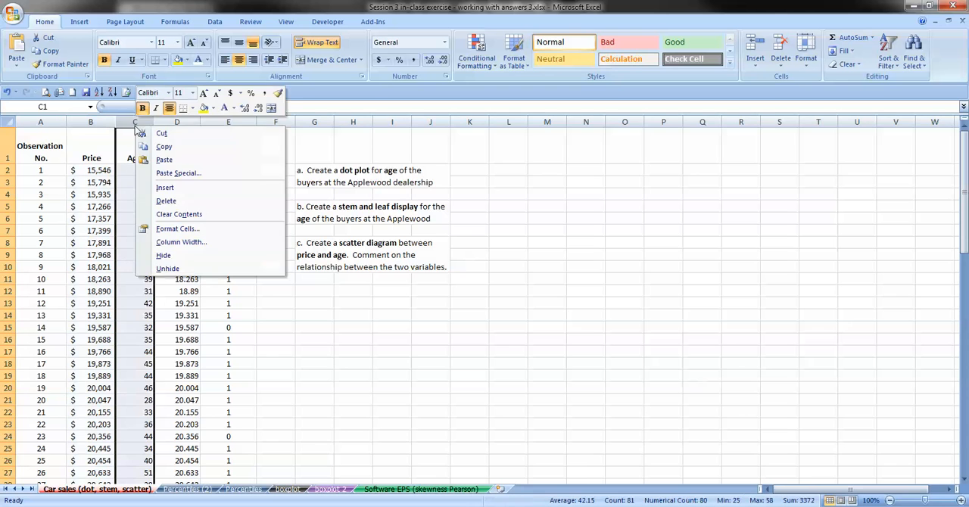
pyautogui.click(162, 133)
pyautogui.click(90, 122)
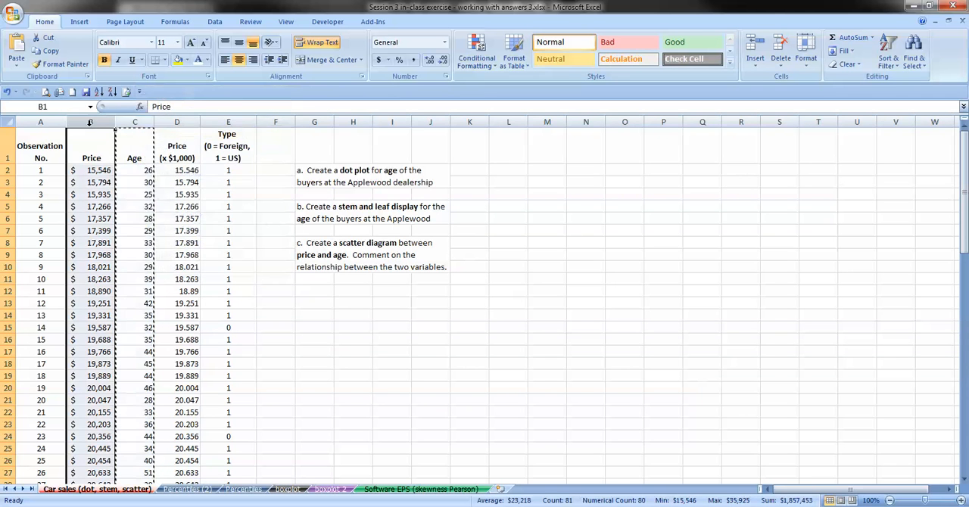
pyautogui.rightClick(91, 123)
pyautogui.click(126, 188)
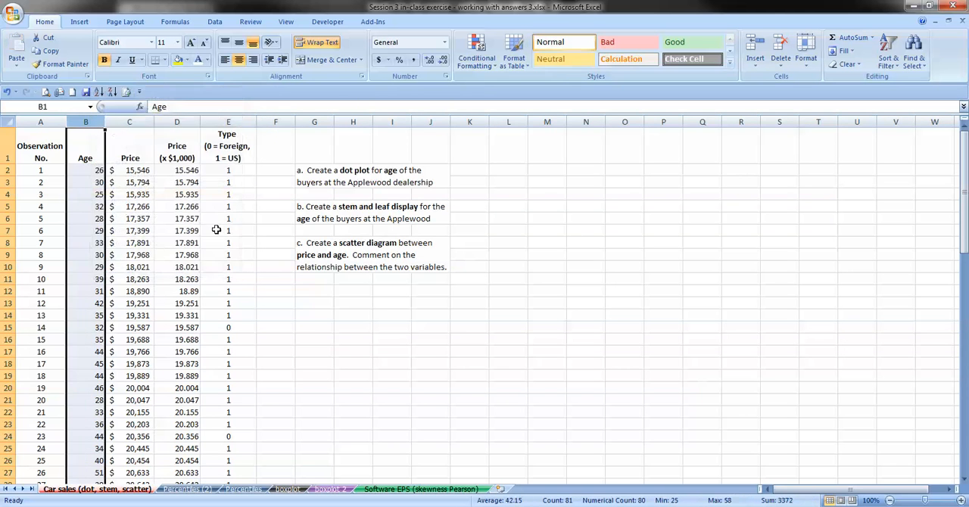
# - Insert a markers-only scatter chart from the Age and Price data in B1:C81, with age on the horizontal axis
pyautogui.click(100, 142)
pyautogui.hotkey('shift', 'Right')
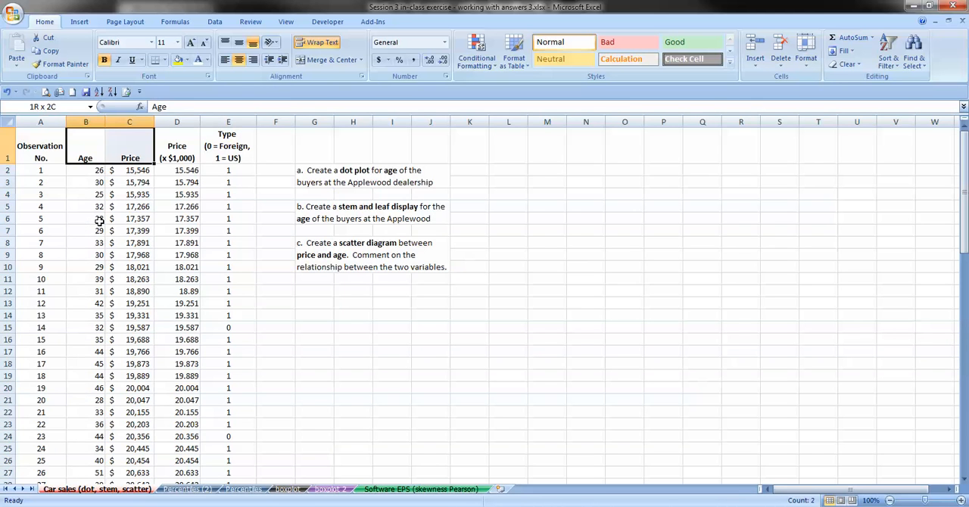
pyautogui.hotkey('ctrl', 'shift', 'Down')
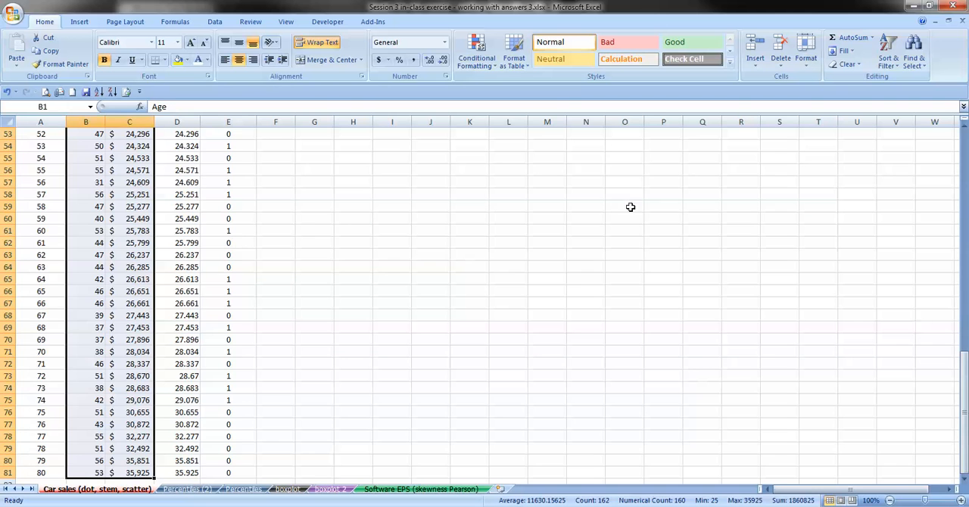
pyautogui.scroll(17, 682, 260)
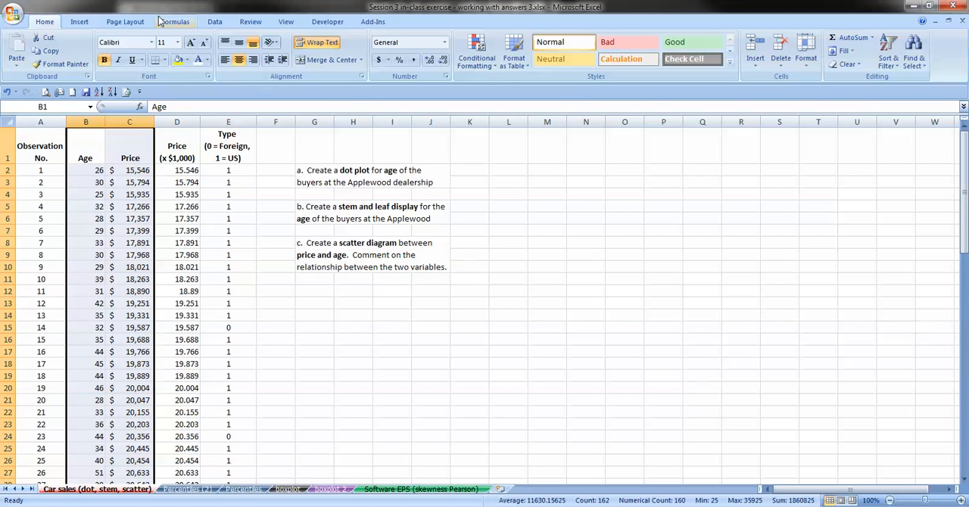
pyautogui.click(80, 21)
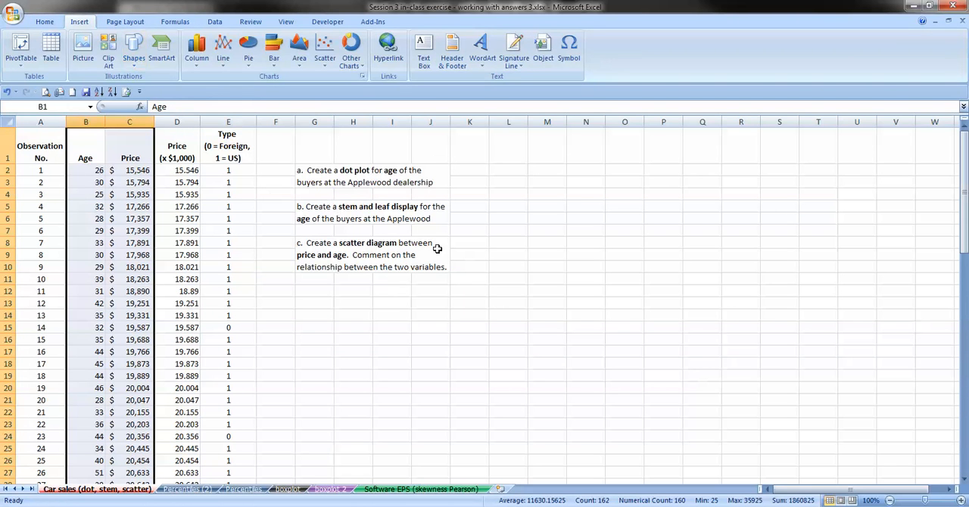
pyautogui.click(324, 47)
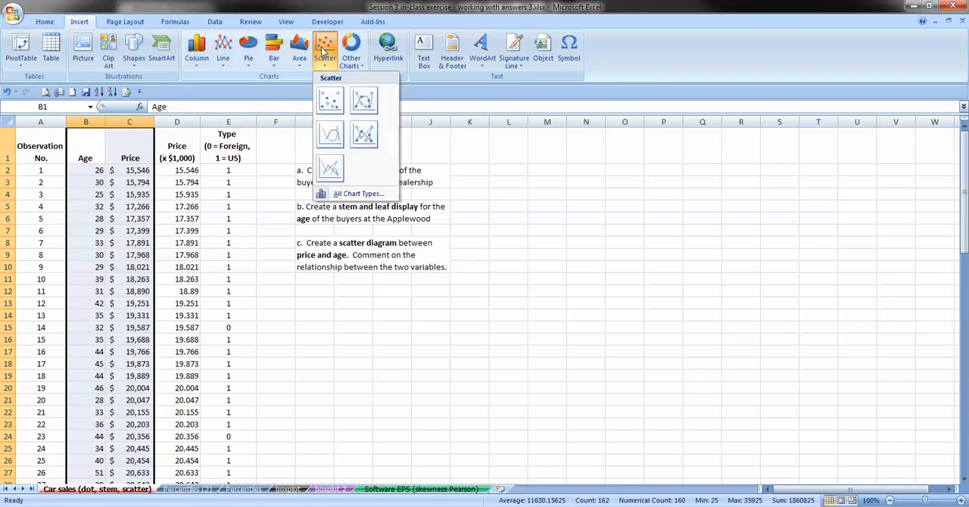
pyautogui.click(330, 100)
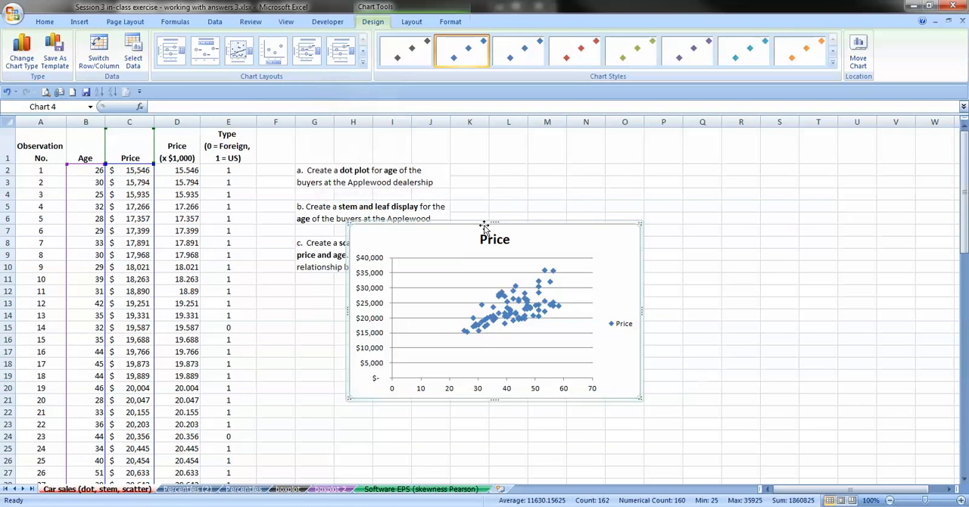
# - Fit the scatter chart over about K2:U25 beside the exercise notes and apply the chart layout with axis titles and a legend
pyautogui.moveTo(481, 222); pyautogui.dragTo(615, 164)
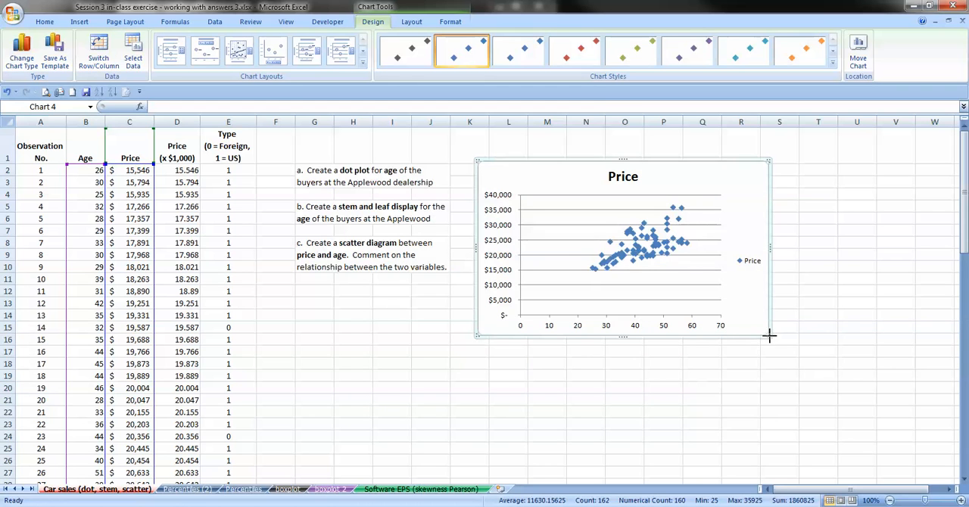
pyautogui.moveTo(770, 335); pyautogui.dragTo(852, 452)
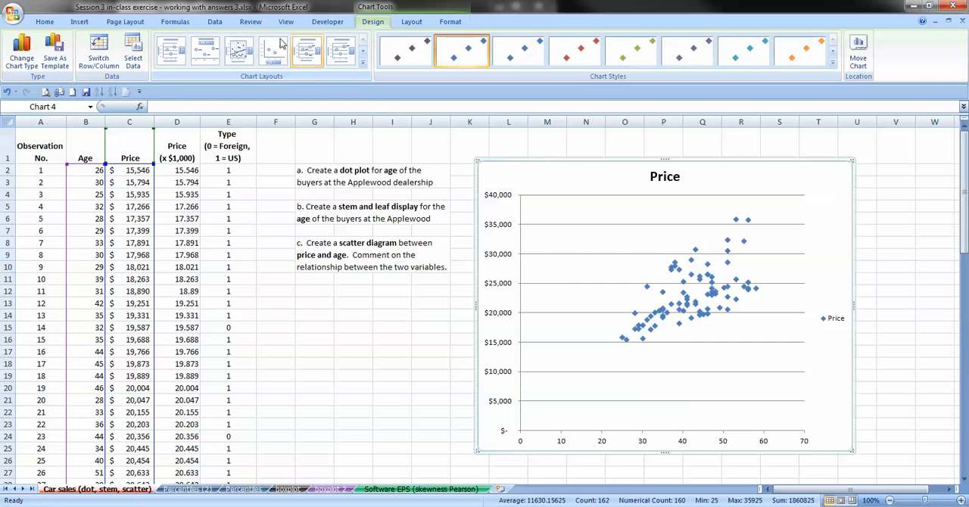
pyautogui.click(171, 66)
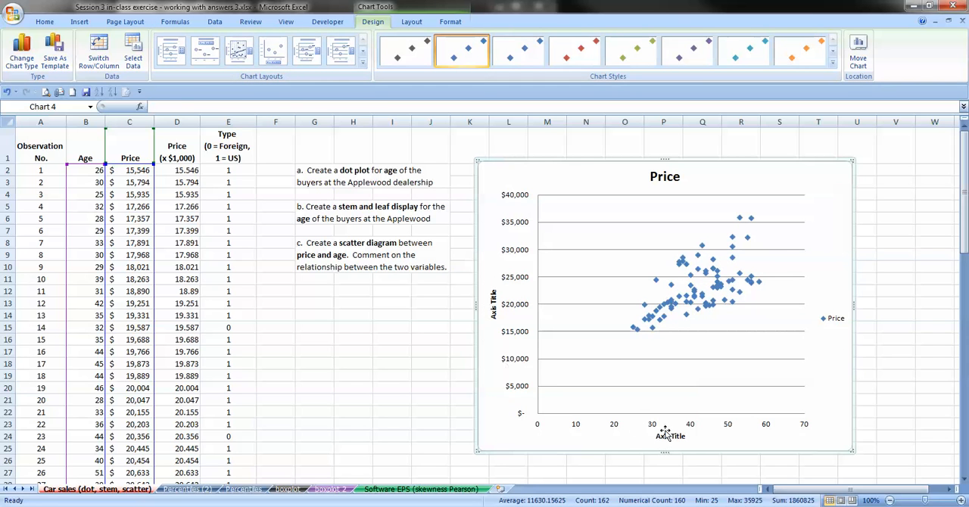
# - Change the chart title to "Relationship Between Buyer Age and Car Price"
pyautogui.click(657, 180)
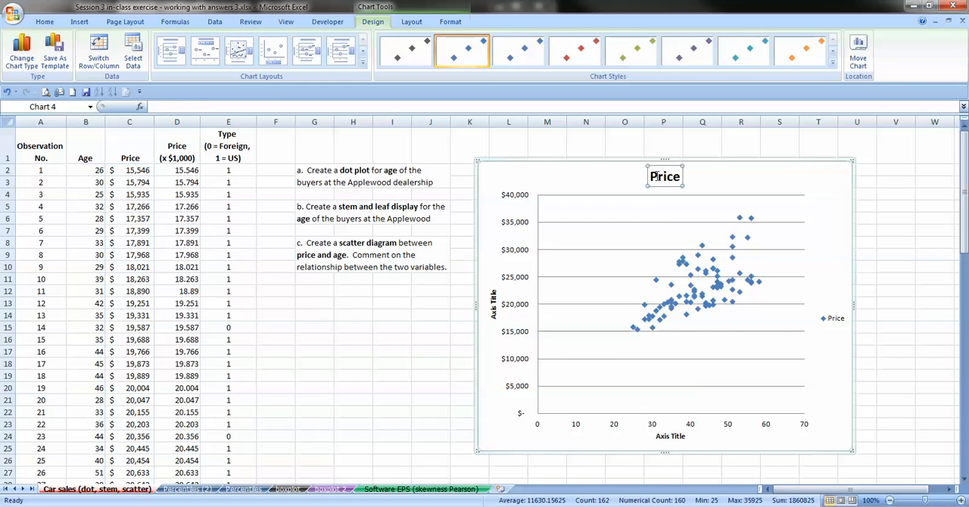
pyautogui.press('Down')
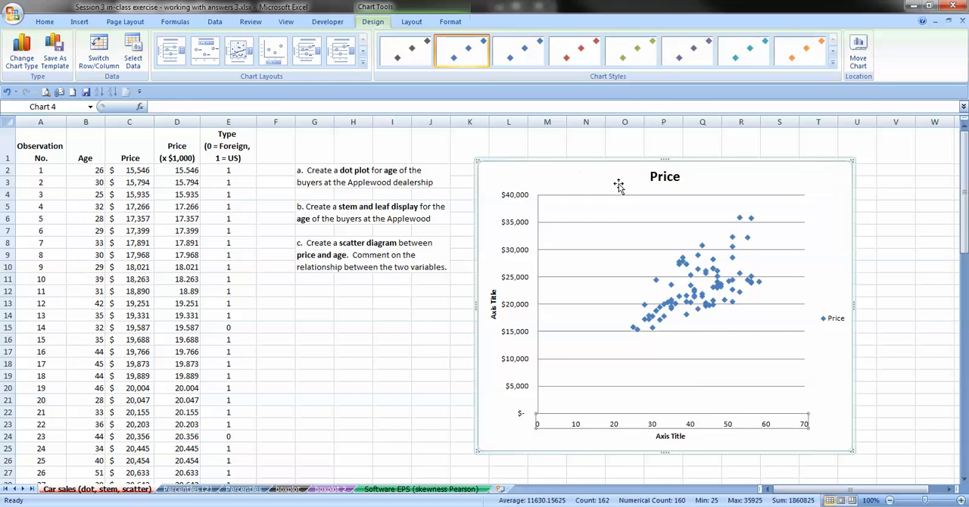
pyautogui.click(664, 174)
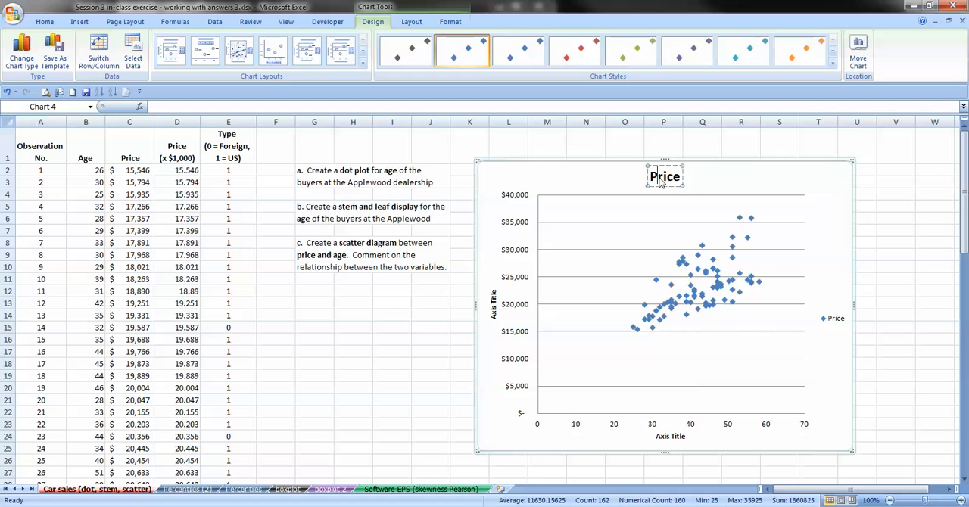
pyautogui.doubleClick(661, 187)
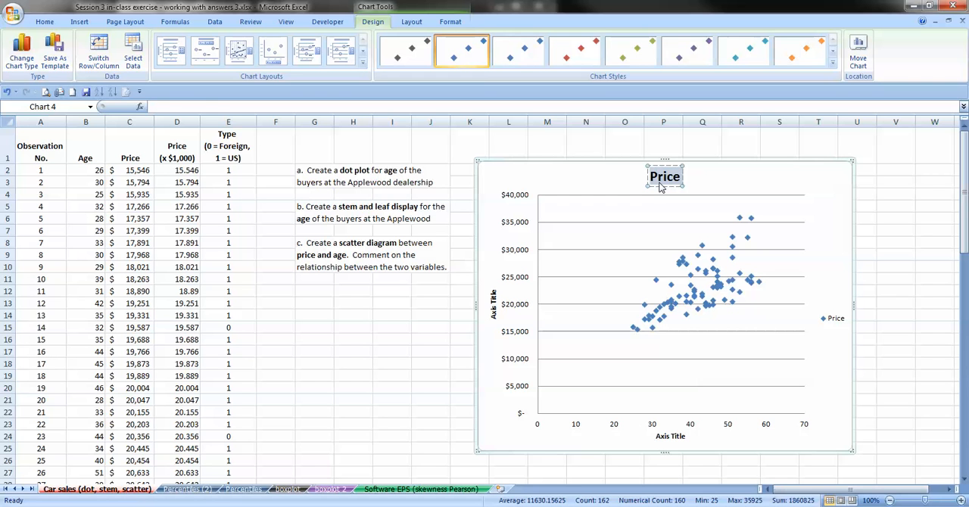
pyautogui.write('Relationshipe')
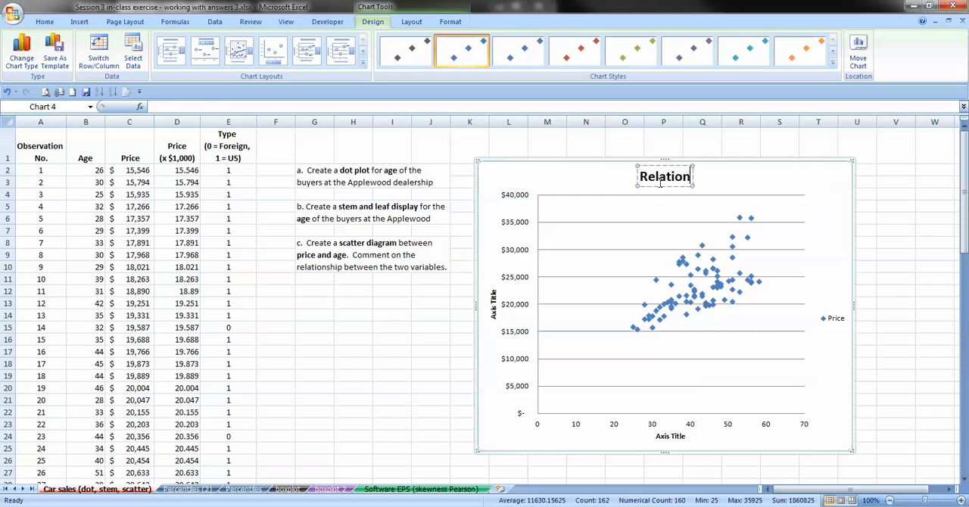
pyautogui.write('etween')
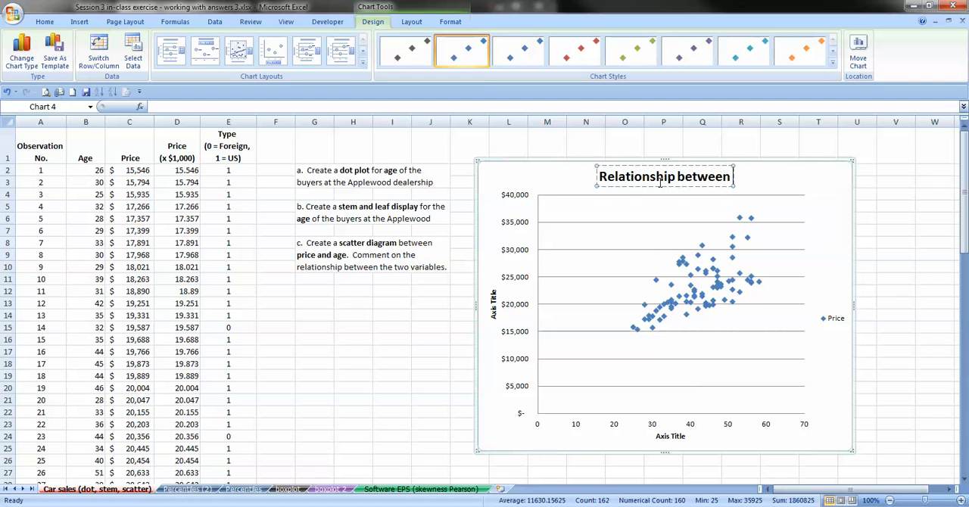
pyautogui.write(' Buyer')
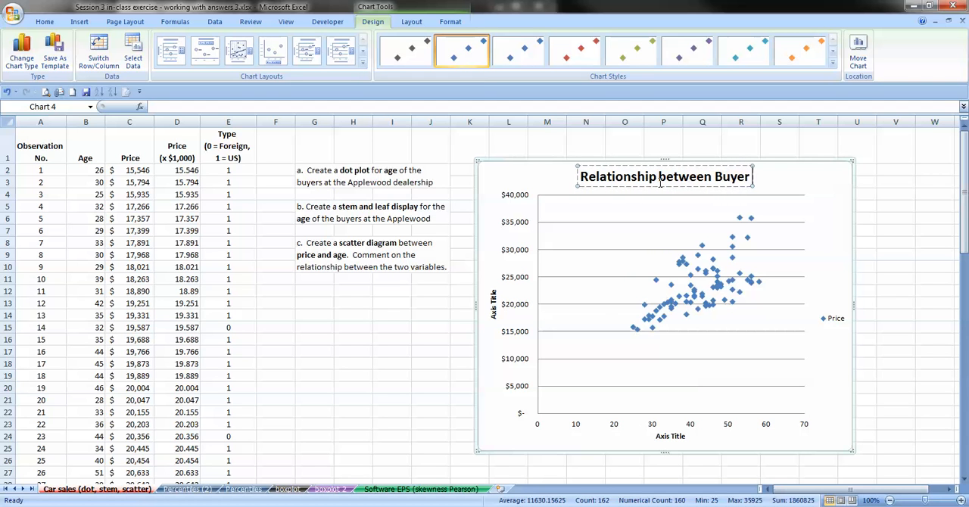
pyautogui.write(' age and')
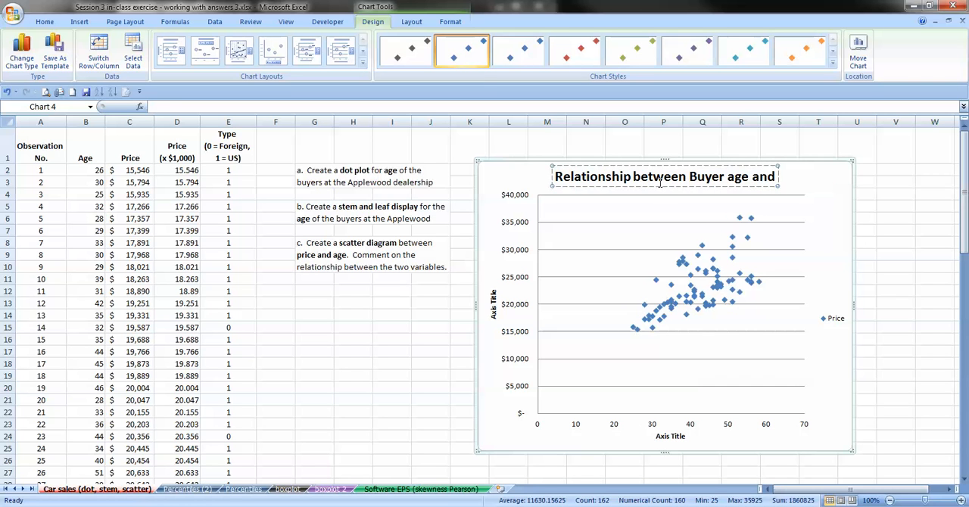
pyautogui.write(' Car Price')
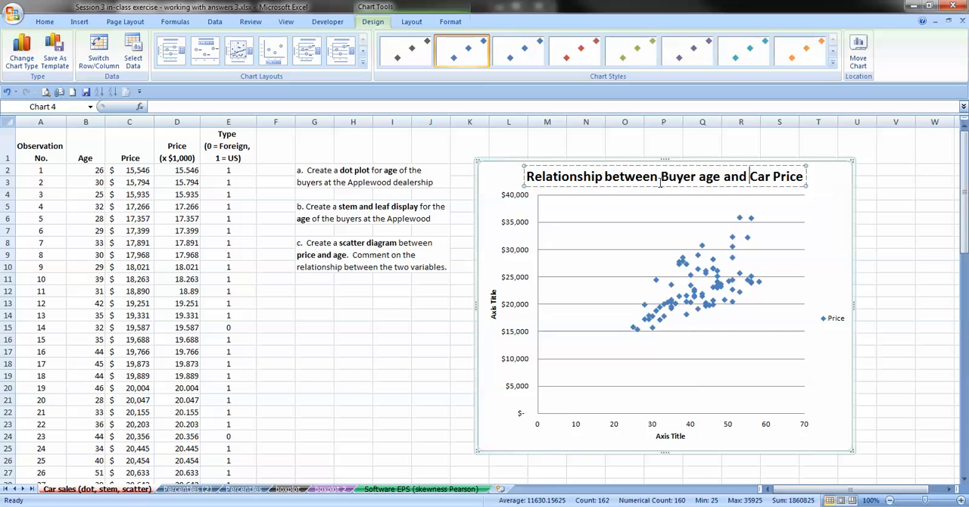
pyautogui.press('Delete')
pyautogui.write('A')
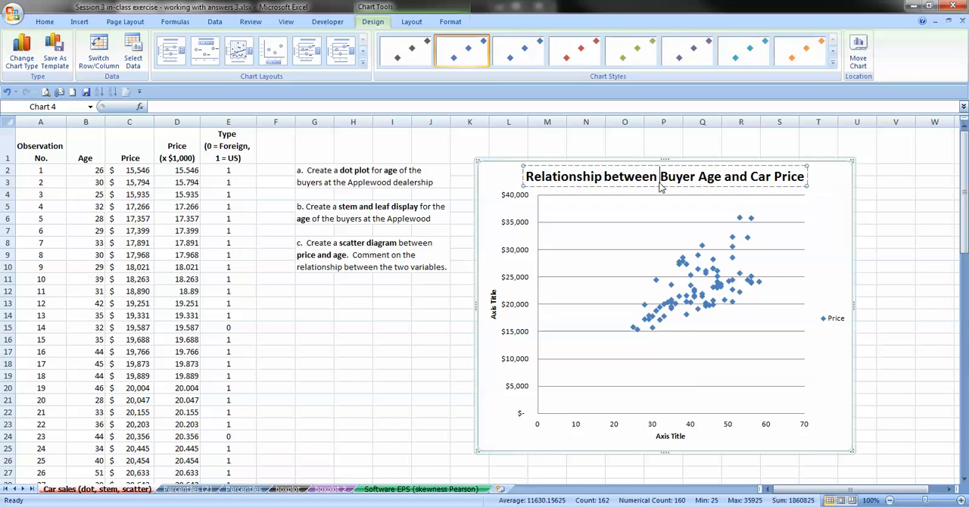
pyautogui.press('Home')
pyautogui.press('Delete')
pyautogui.write('B')
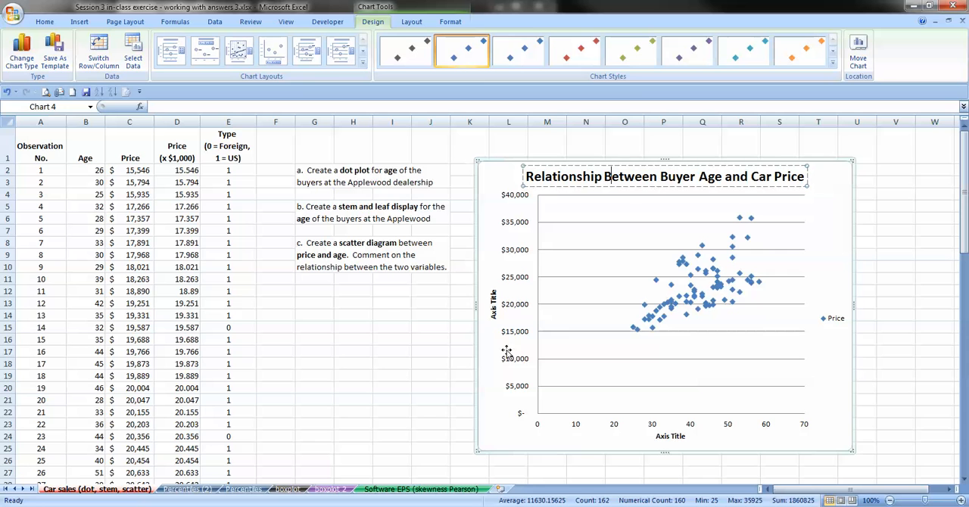
# - Title the vertical axis "Car Price" and the horizontal axis "Age of Buyer"
pyautogui.click(493, 305)
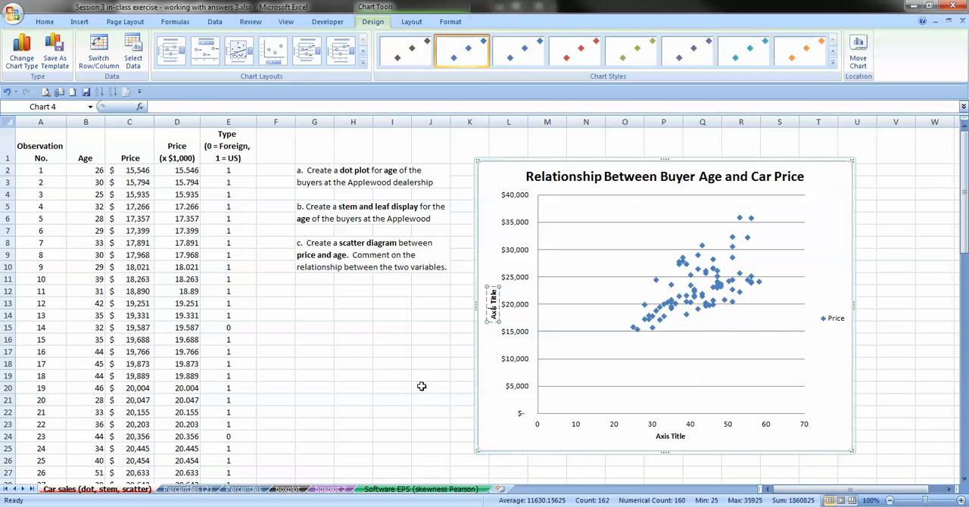
pyautogui.hotkey('ctrl', 'a')
pyautogui.write('Car Price')
pyautogui.click(670, 436)
pyautogui.tripleClick(677, 438)
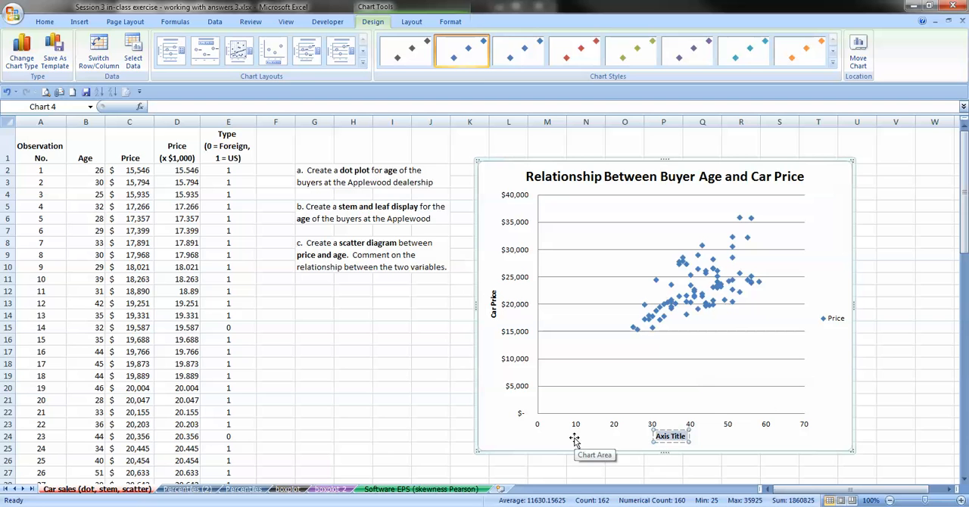
pyautogui.write('Age')
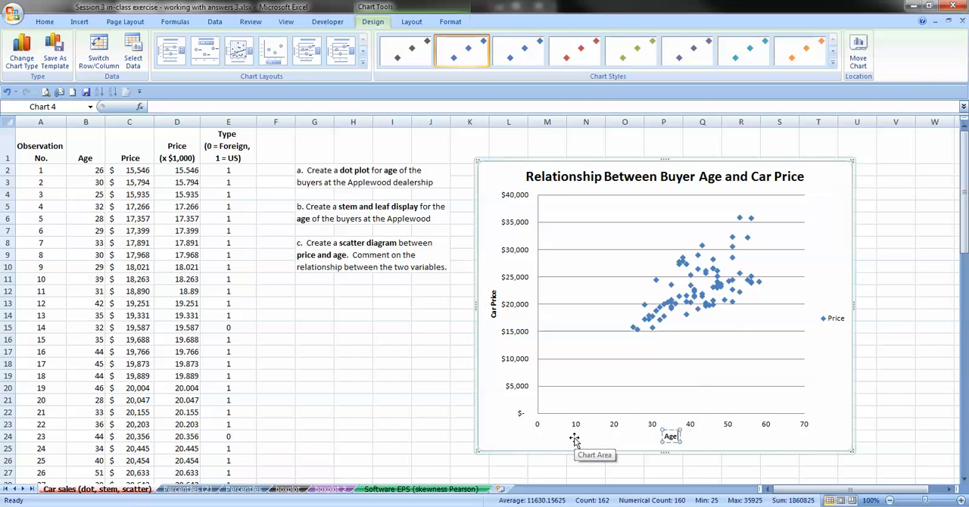
pyautogui.write(' of Buyer')
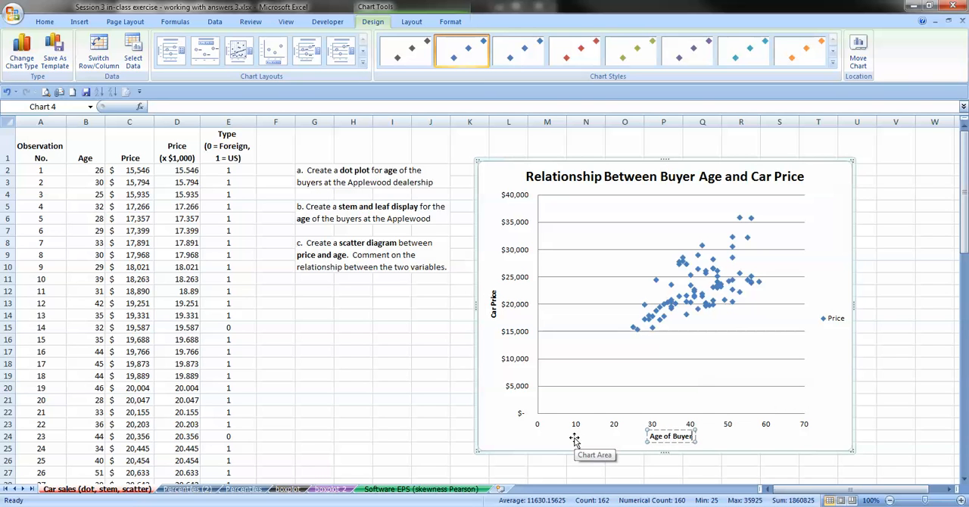
pyautogui.click(457, 421)
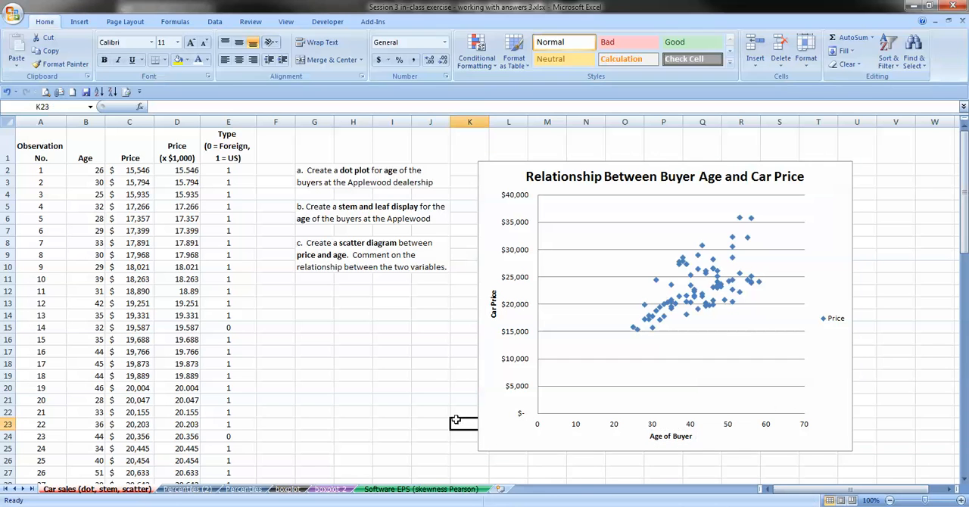
# - Enlarge the scatter chart from its lower-left corner and delete the Price legend
pyautogui.click(483, 429)
pyautogui.moveTo(479, 450); pyautogui.dragTo(359, 471)
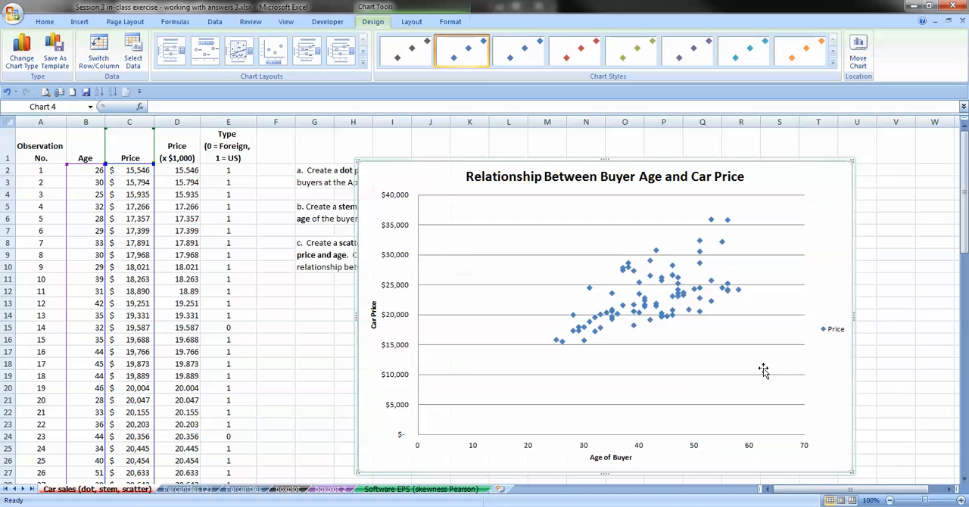
pyautogui.click(833, 330)
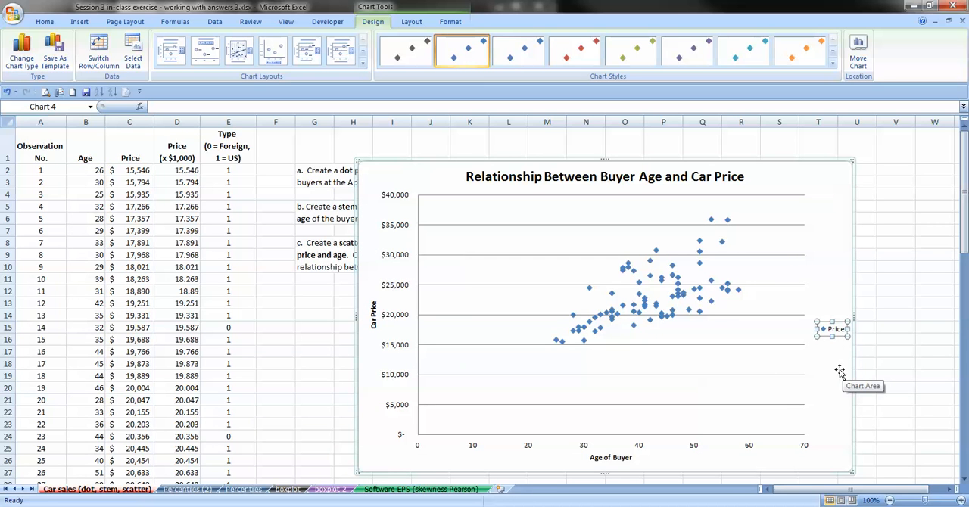
pyautogui.press('Delete')
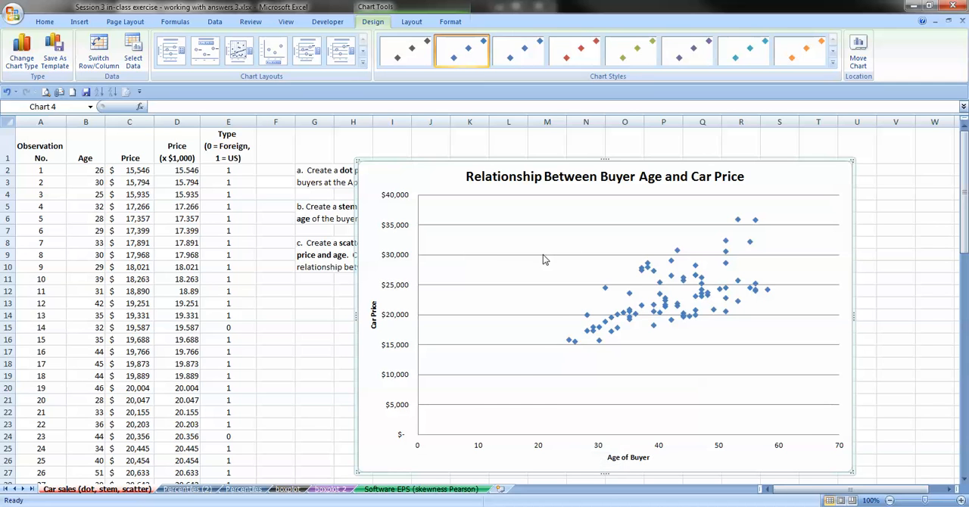
# - Set the horizontal age axis to a fixed minimum of 20
pyautogui.rightClick(536, 448)
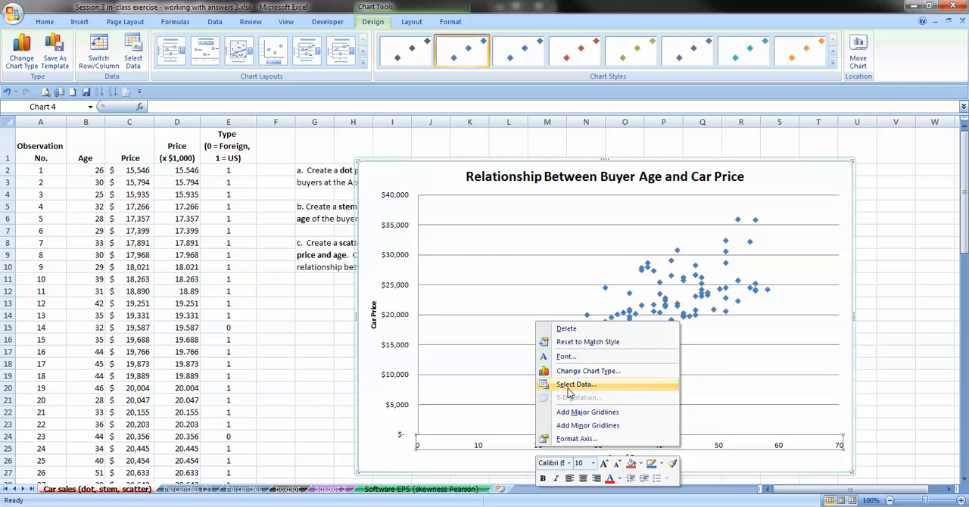
pyautogui.click(574, 440)
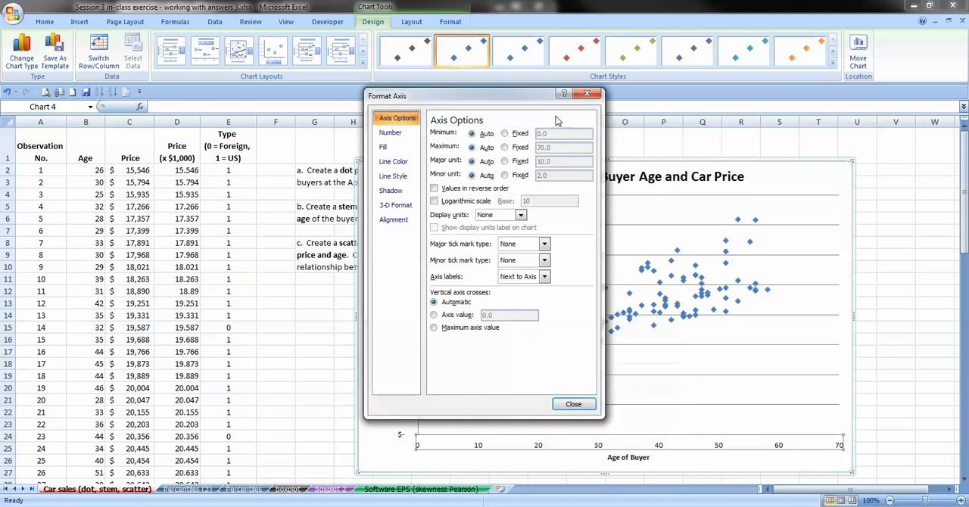
pyautogui.click(506, 134)
pyautogui.moveTo(560, 134); pyautogui.dragTo(523, 131)
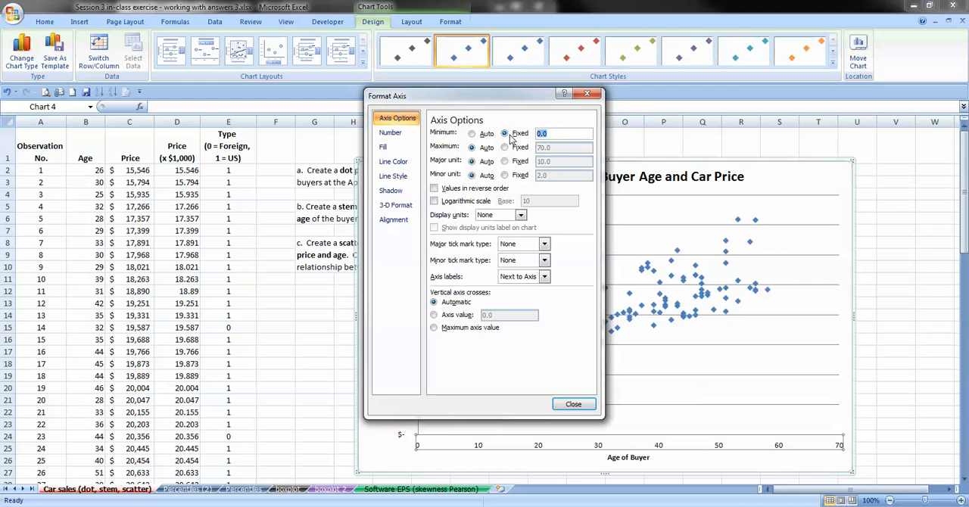
pyautogui.write('20')
pyautogui.click(572, 404)
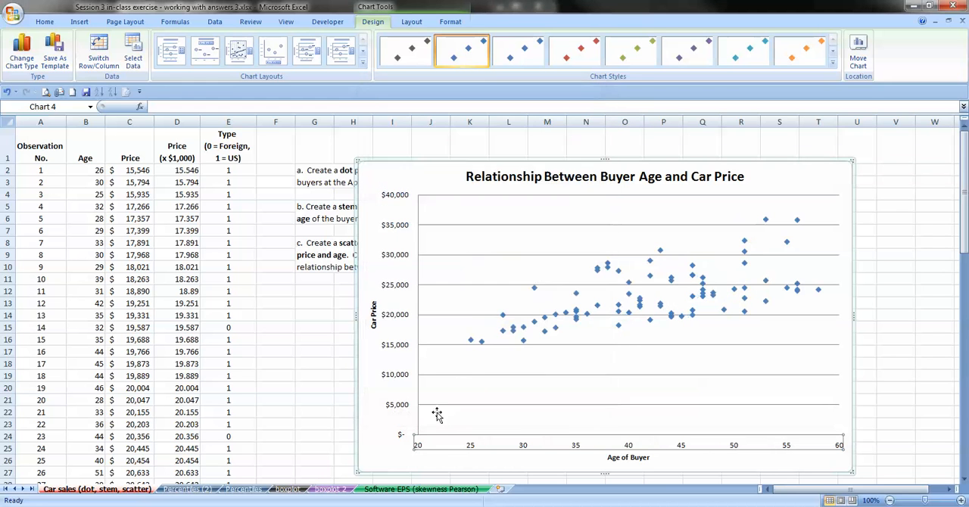
# - Set the vertical price axis to a fixed minimum of 10000 and shift the chart away from the exercise notes
pyautogui.rightClick(393, 345)
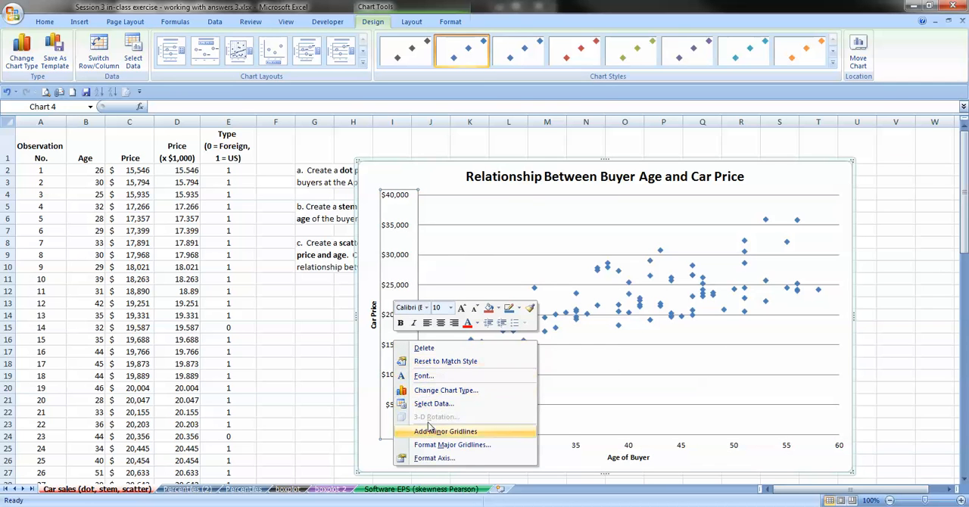
pyautogui.click(439, 458)
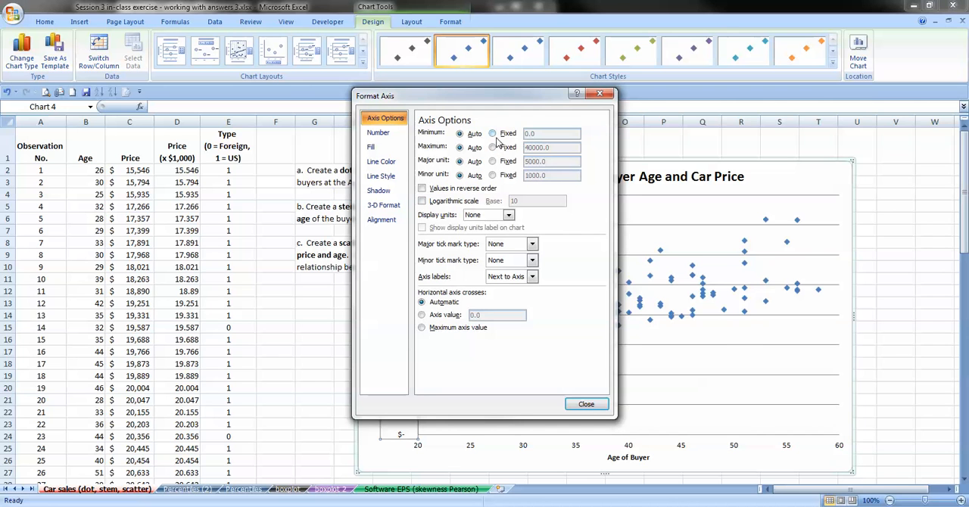
pyautogui.click(493, 135)
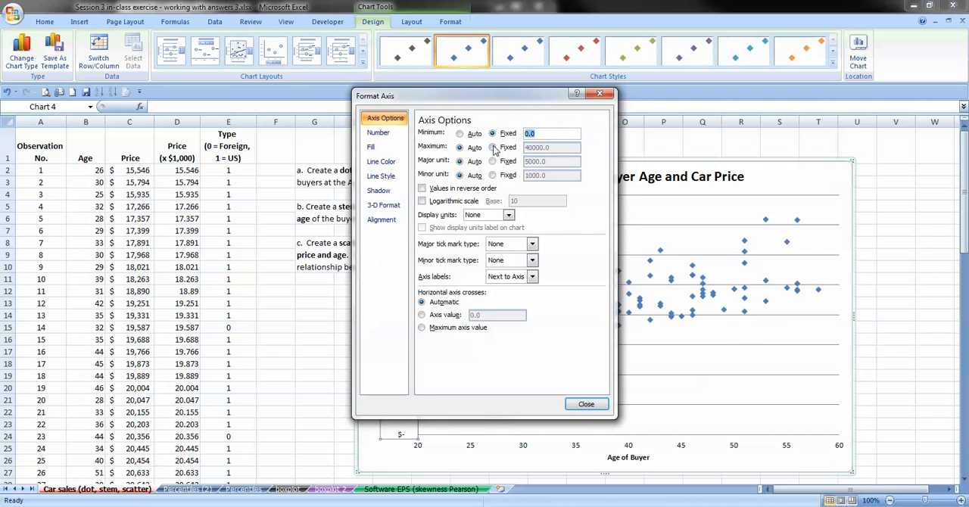
pyautogui.write('10000')
pyautogui.press('Return')
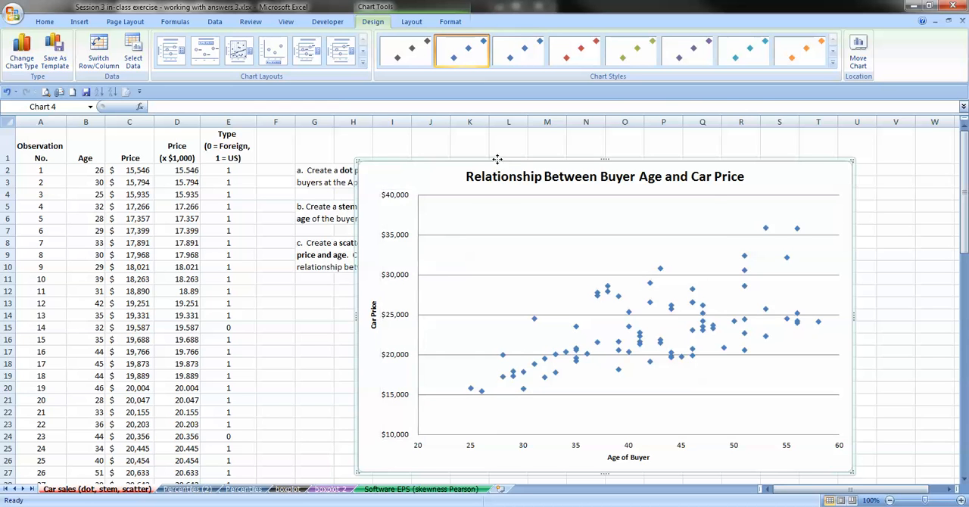
pyautogui.moveTo(495, 157); pyautogui.dragTo(566, 145)
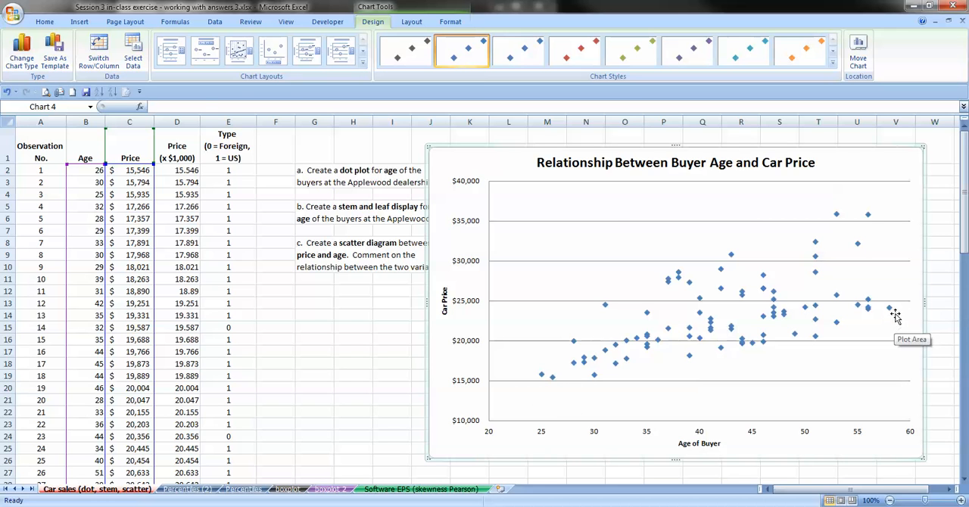
# - Try adding data labels to the points of the scatter chart, and undo the labels
pyautogui.moveTo(891, 312)
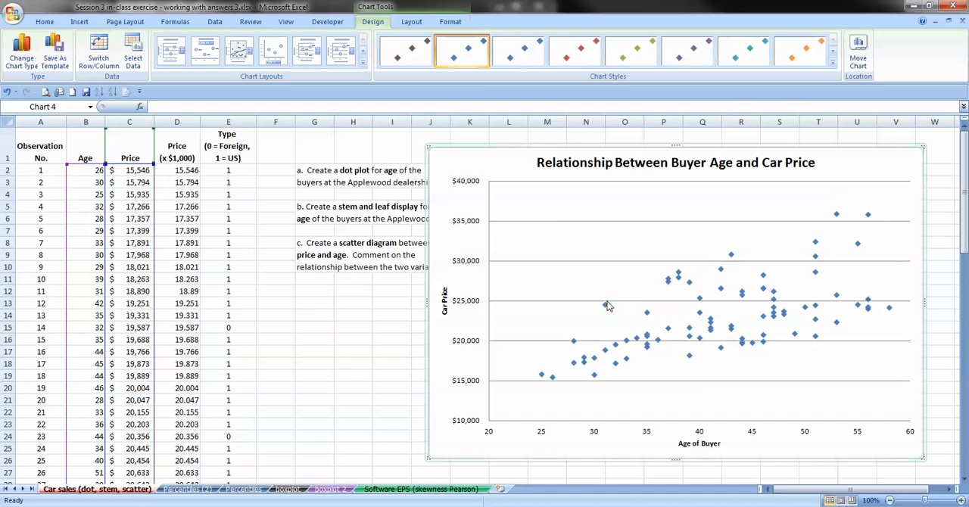
pyautogui.moveTo(614, 311)
pyautogui.rightClick(605, 306)
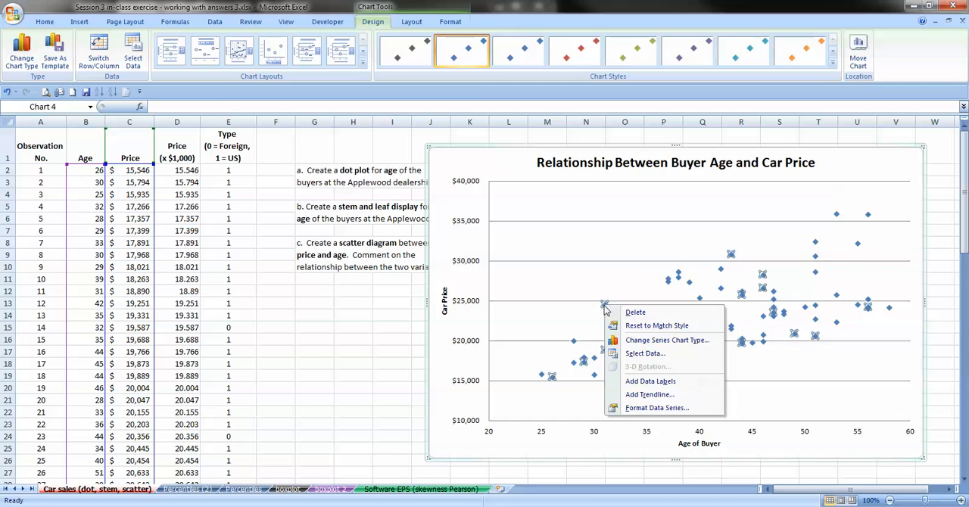
pyautogui.click(650, 382)
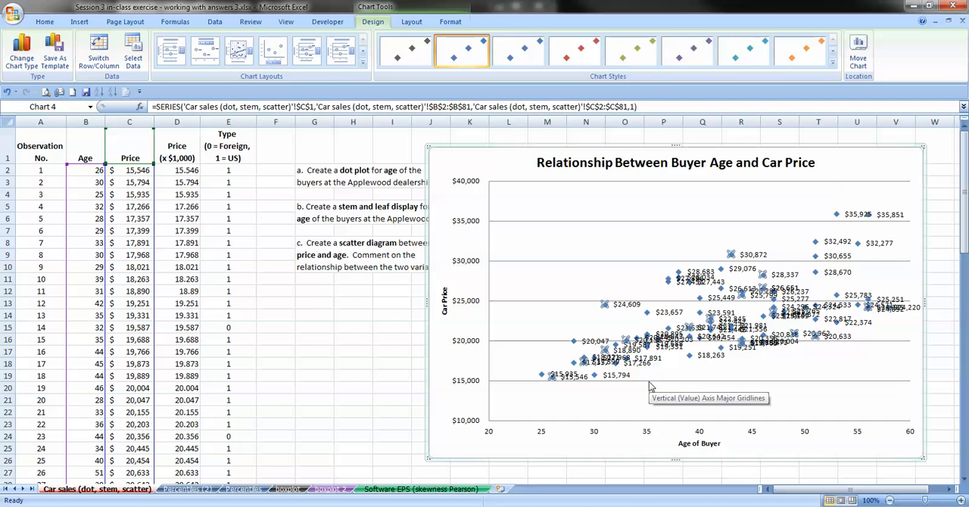
pyautogui.hotkey('ctrl', 'z')
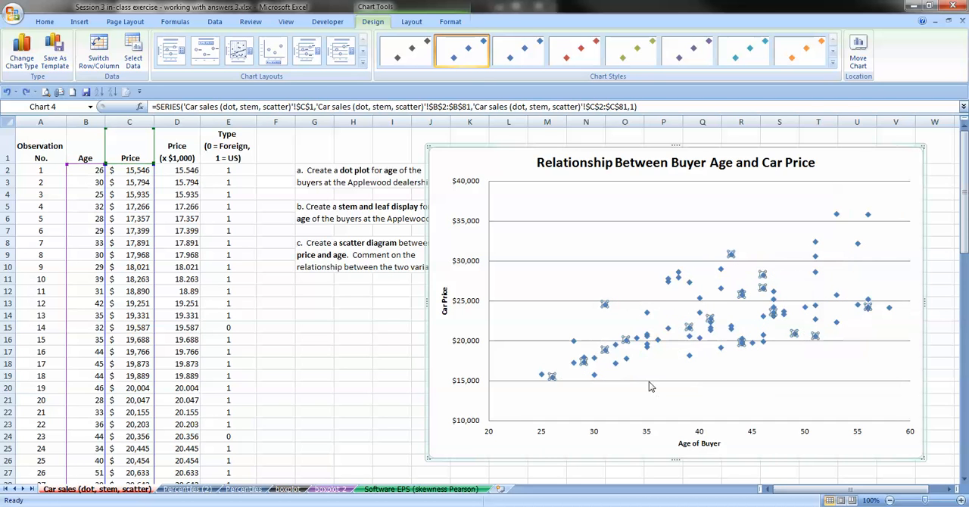
# - Move the scatter chart farther from the data so it no longer covers the exercise notes in columns G to J
pyautogui.click(396, 367)
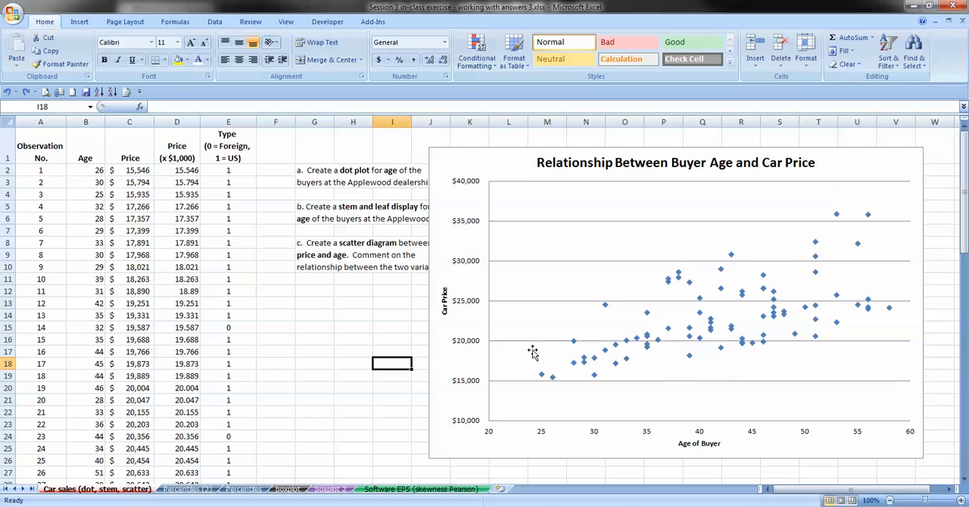
pyautogui.moveTo(513, 164); pyautogui.dragTo(537, 157)
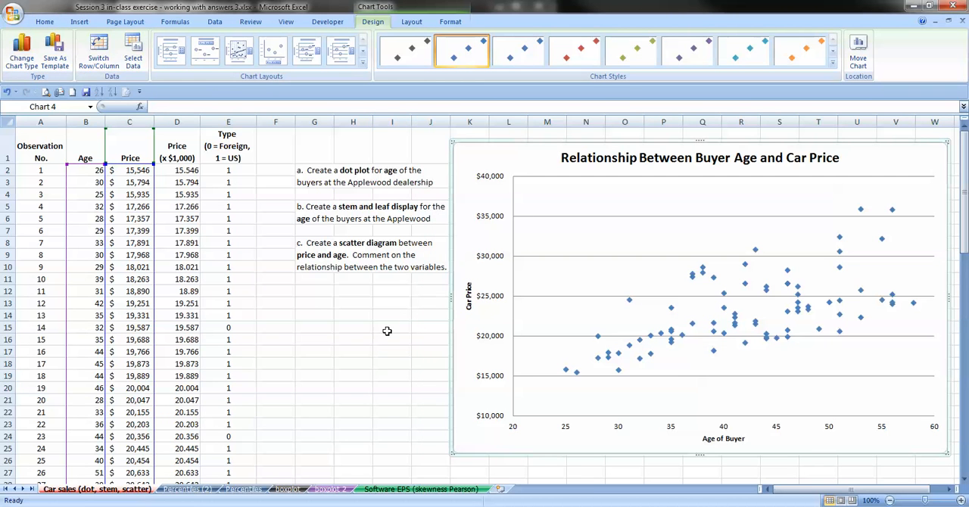